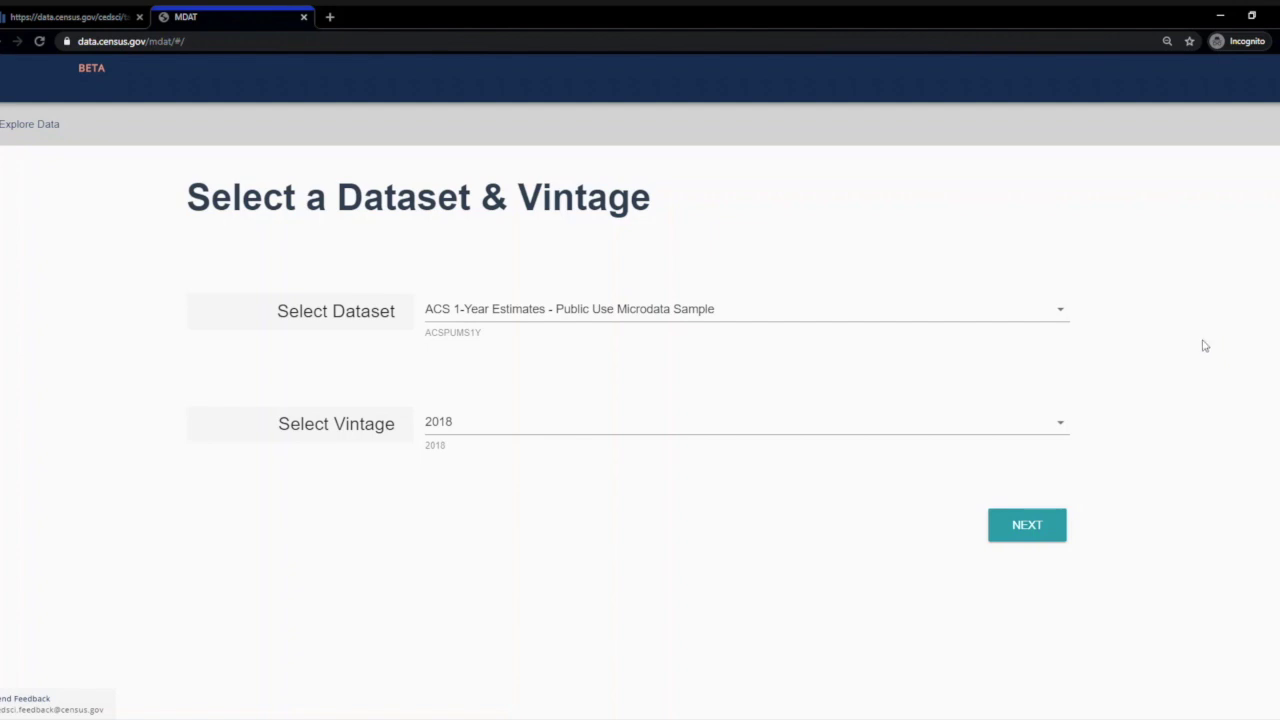
View table B18101, Sex by Age by Disability Status, for Oregon on data.census.gov.
left_click(98, 20)
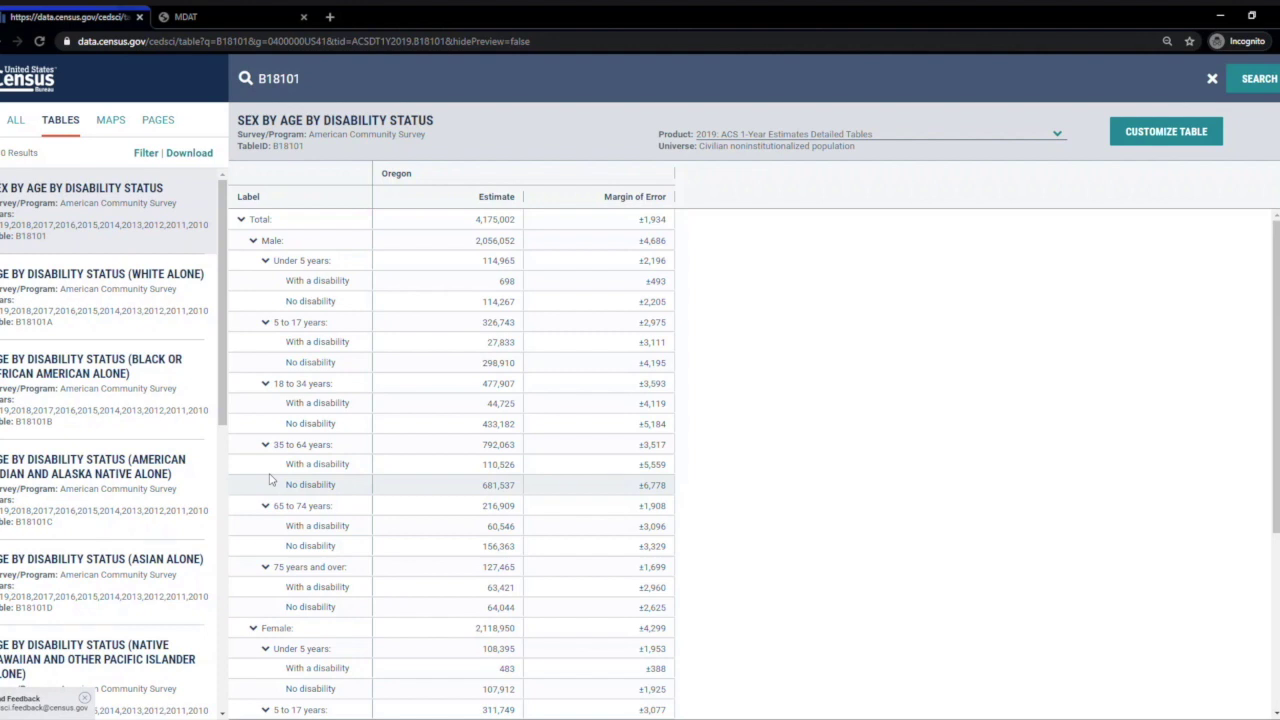
Return to the MDAT tab showing the Select a Dataset & Vintage page.
left_click(185, 17)
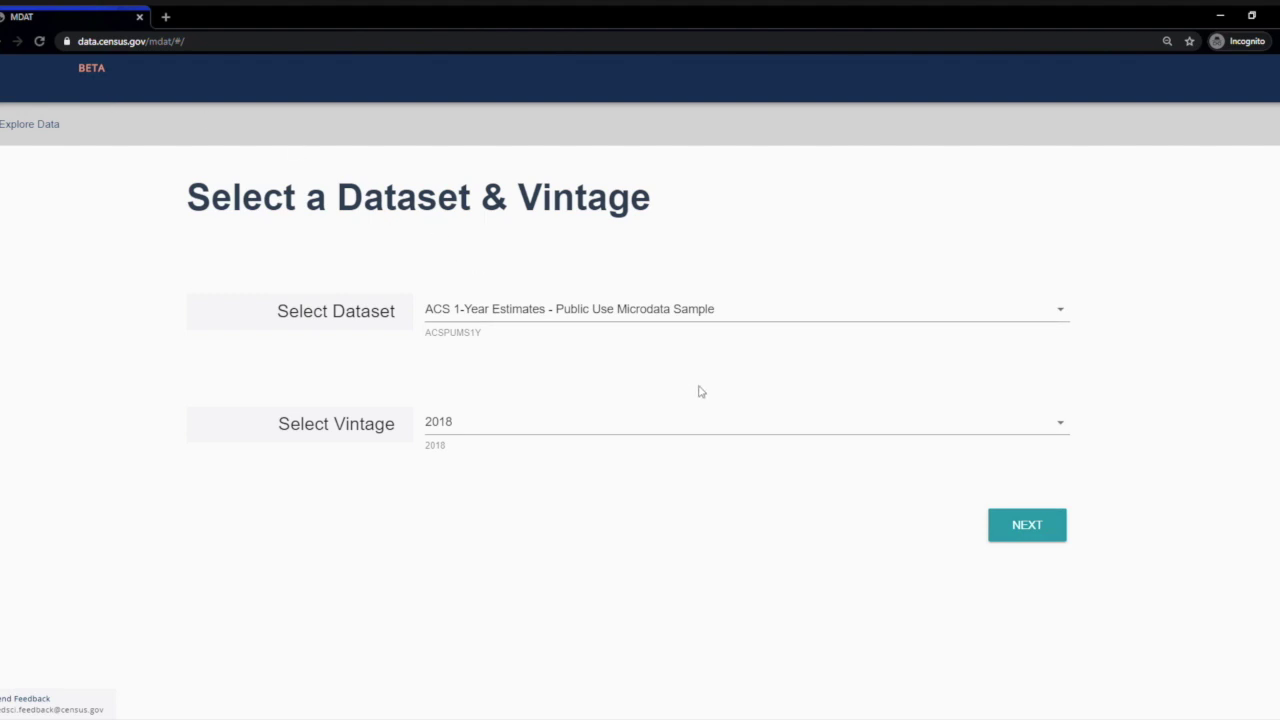
Choose ACS 1-Year Estimates - PUMS with vintage 2018, then continue to variable selection.
left_click(766, 318)
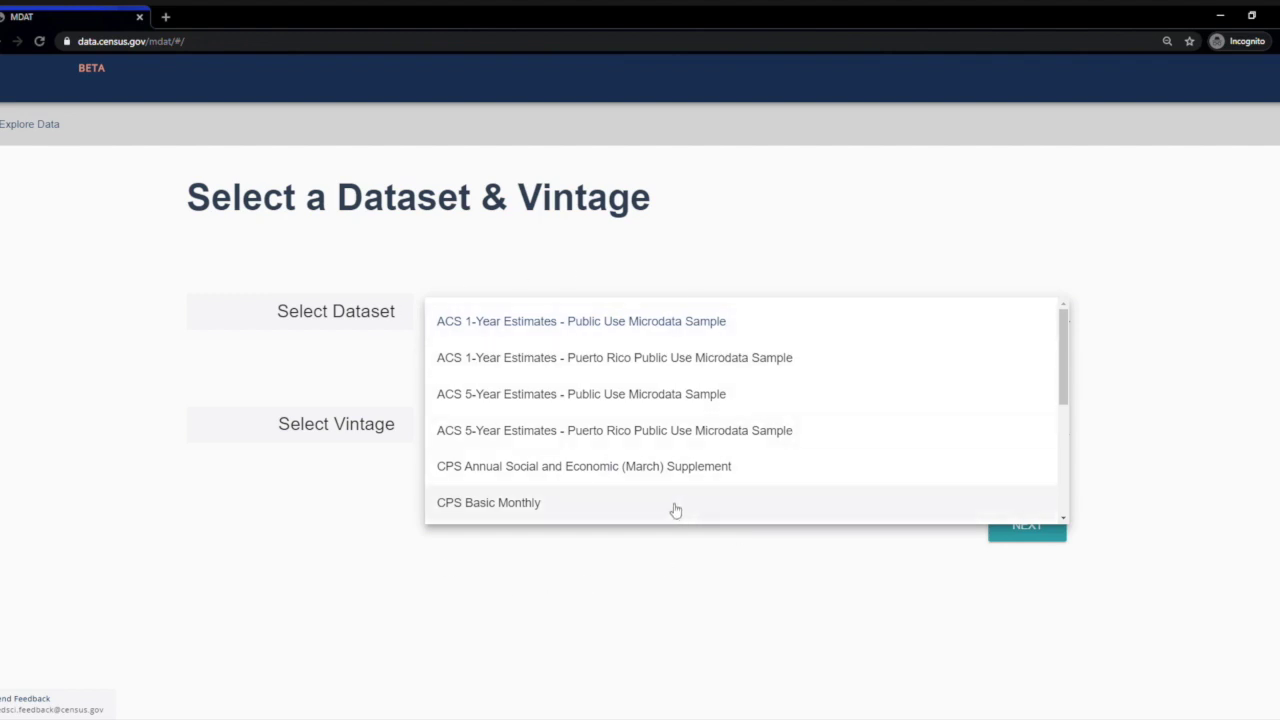
left_click(562, 322)
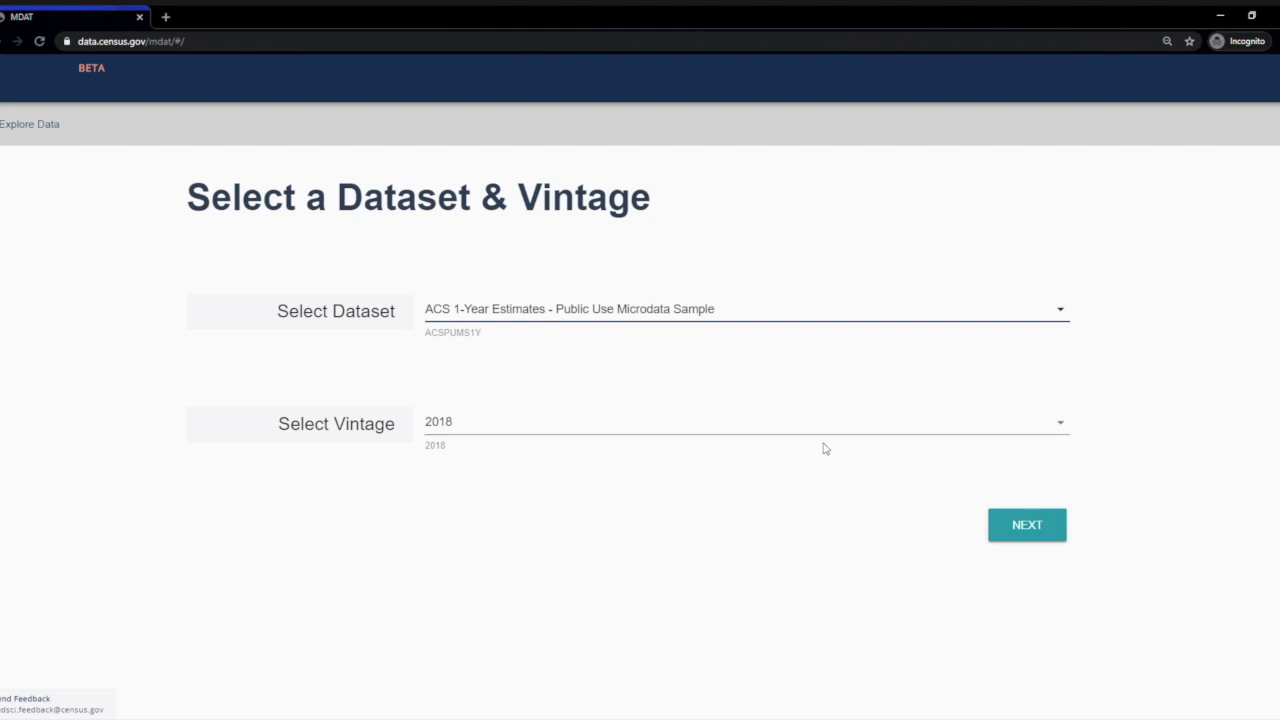
left_click(788, 420)
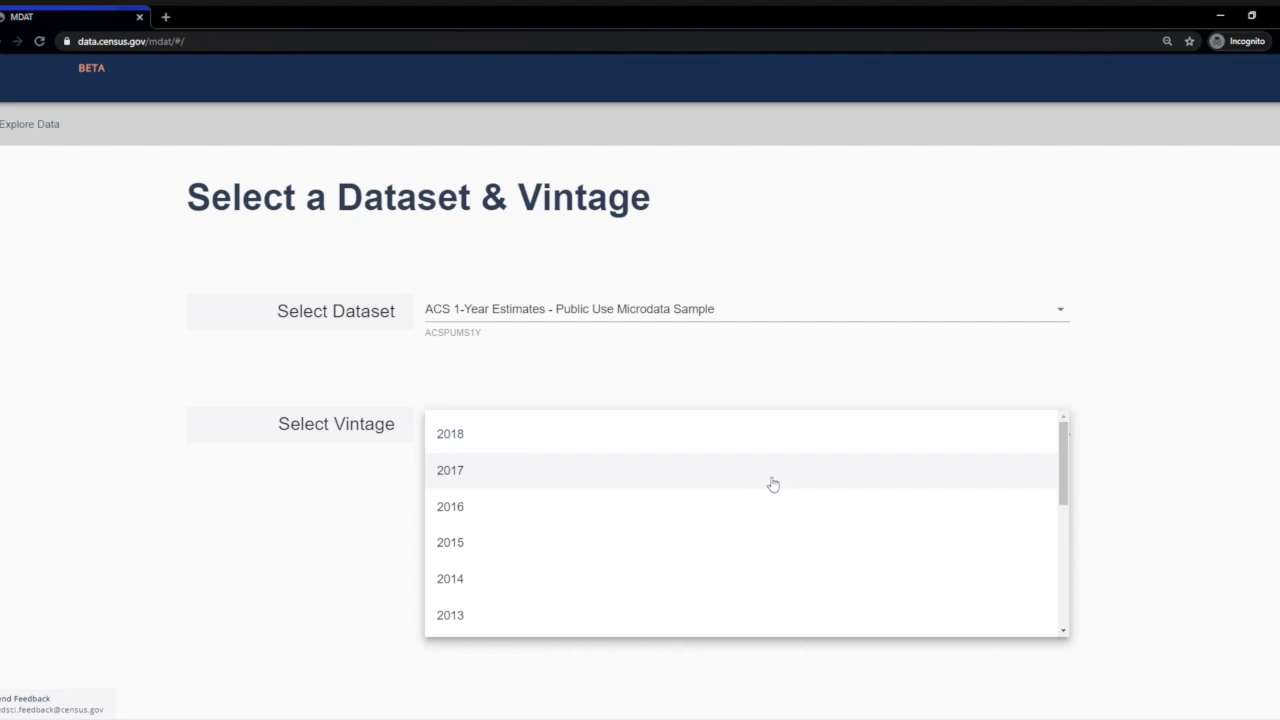
scroll(760, 486, "down", 4)
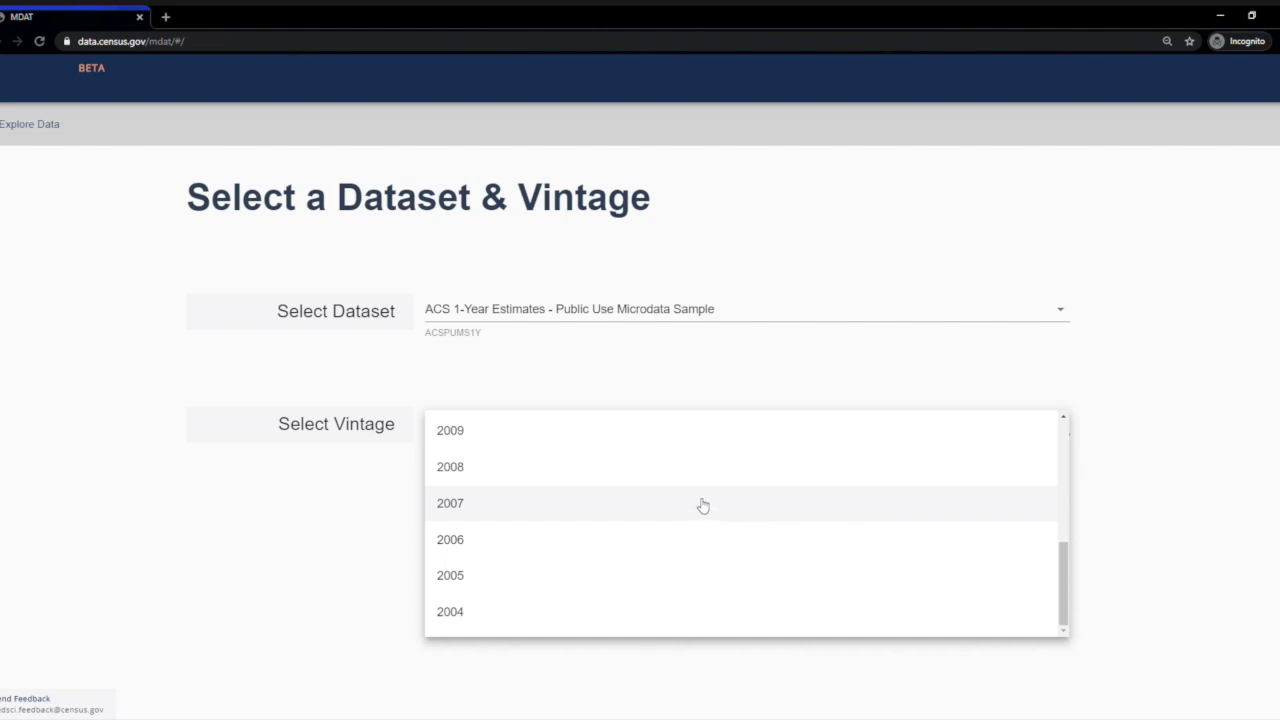
scroll(697, 500, "up", 4)
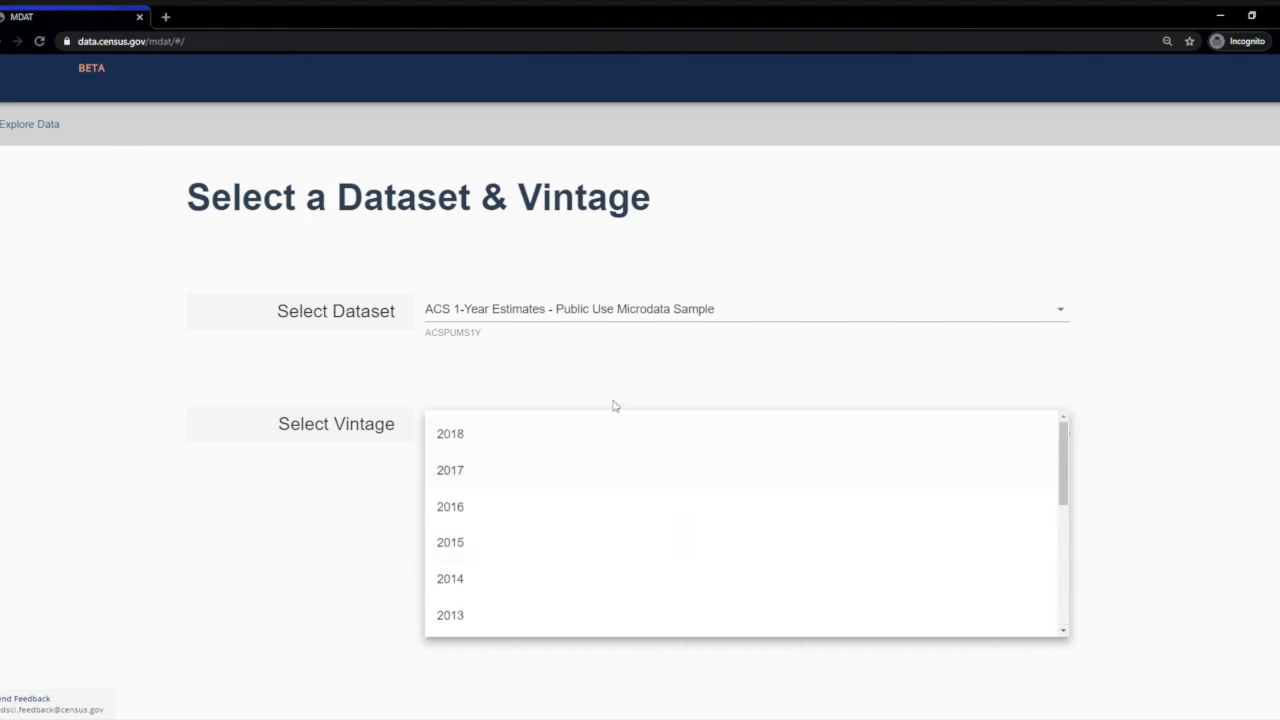
left_click(576, 435)
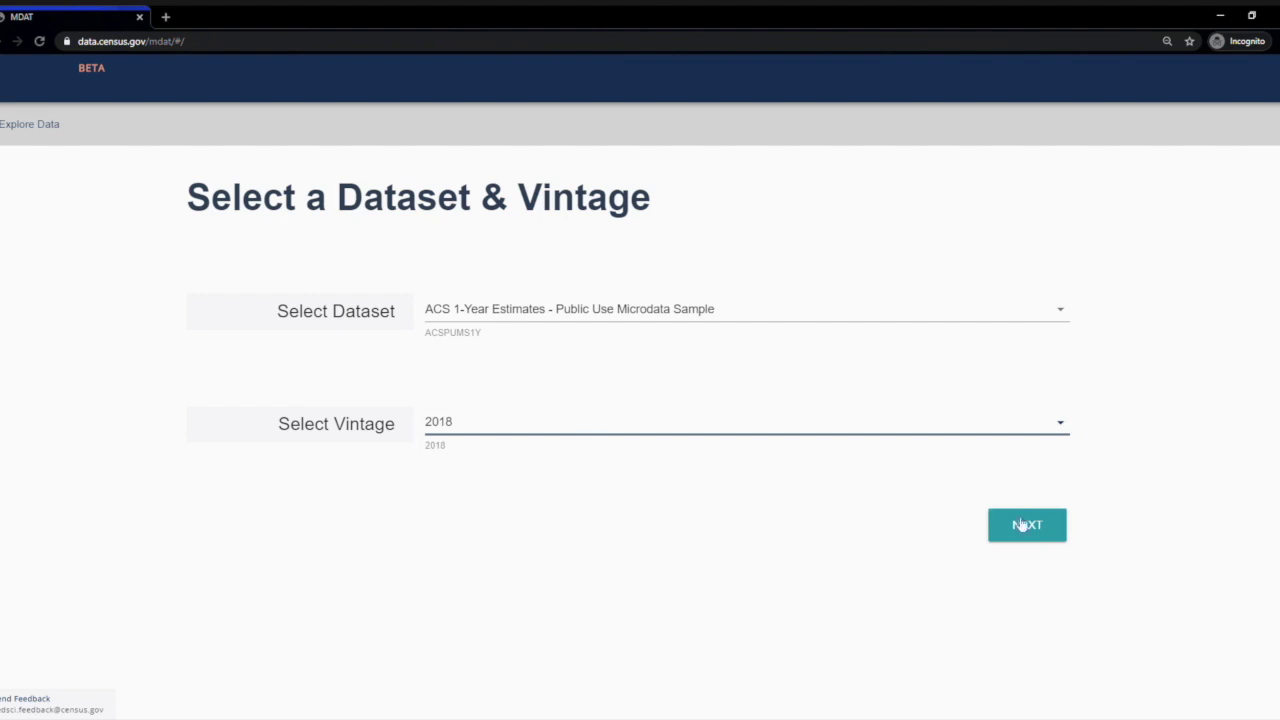
left_click(1055, 538)
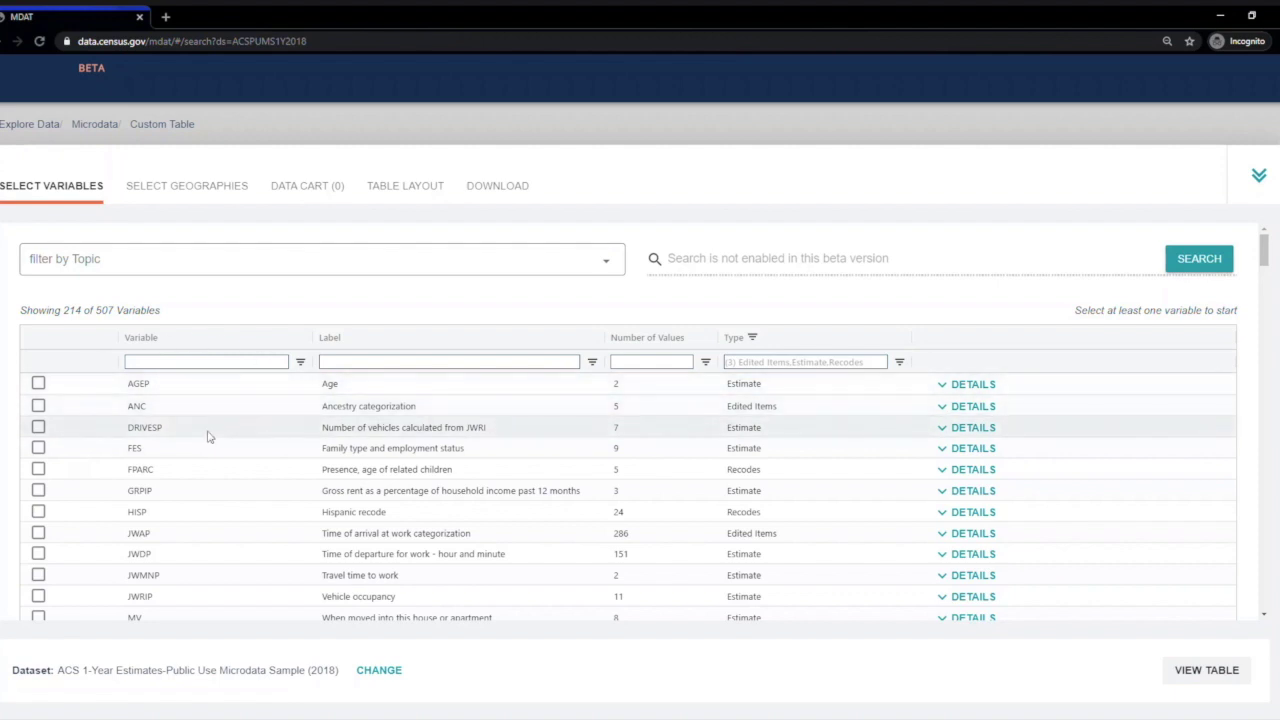
Add the AGEP age variable to the data cart.
left_click(38, 384)
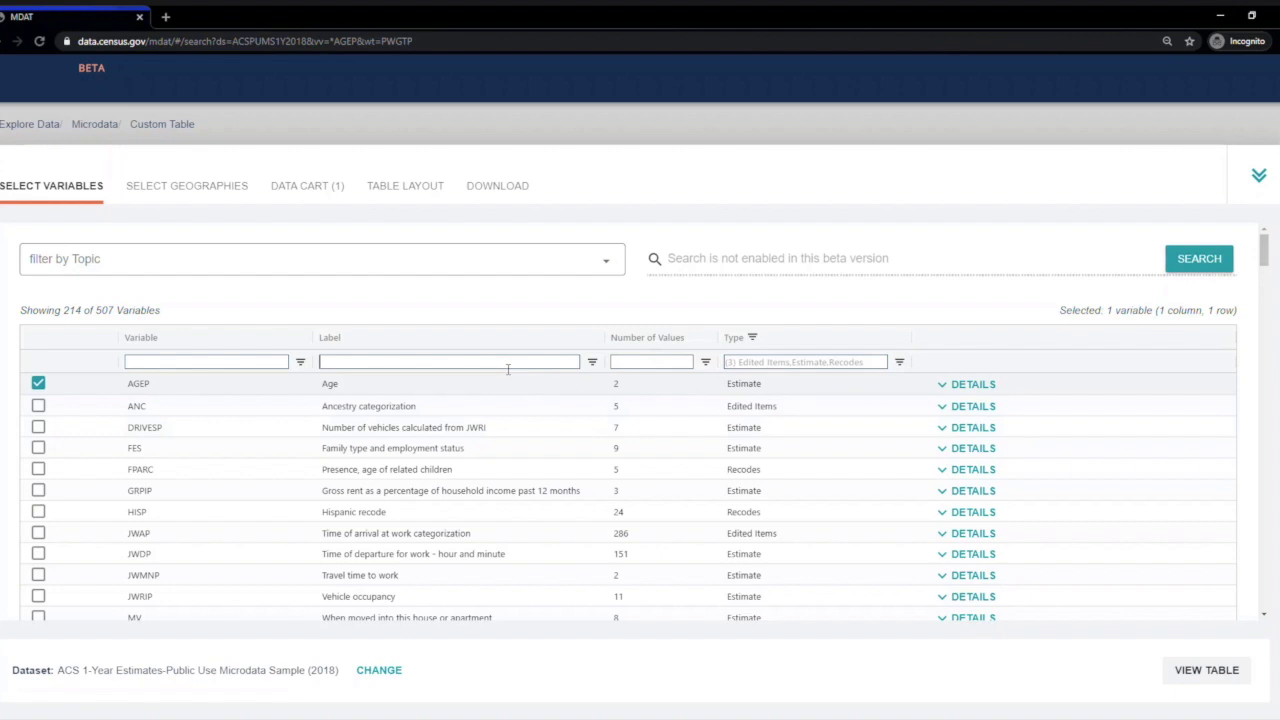
Filter variables by 'disability', add the DIS recode, and review the two-variable cart.
type("disability")
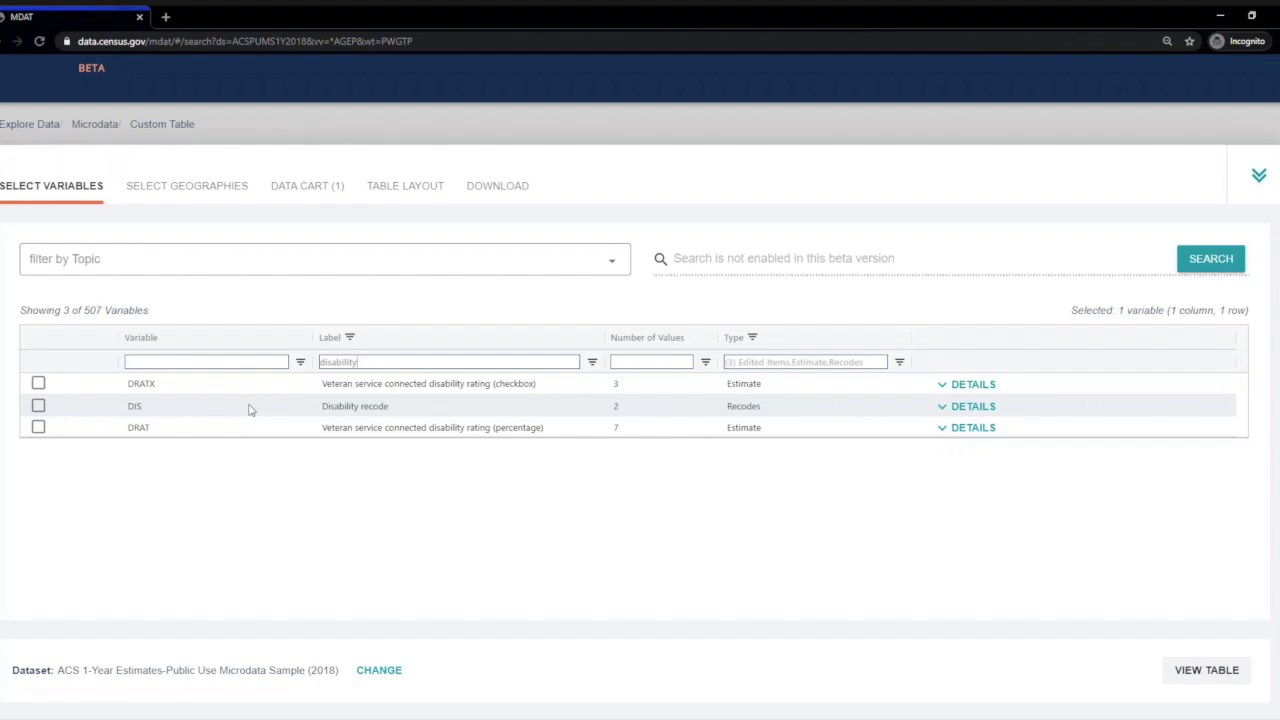
left_click(973, 407)
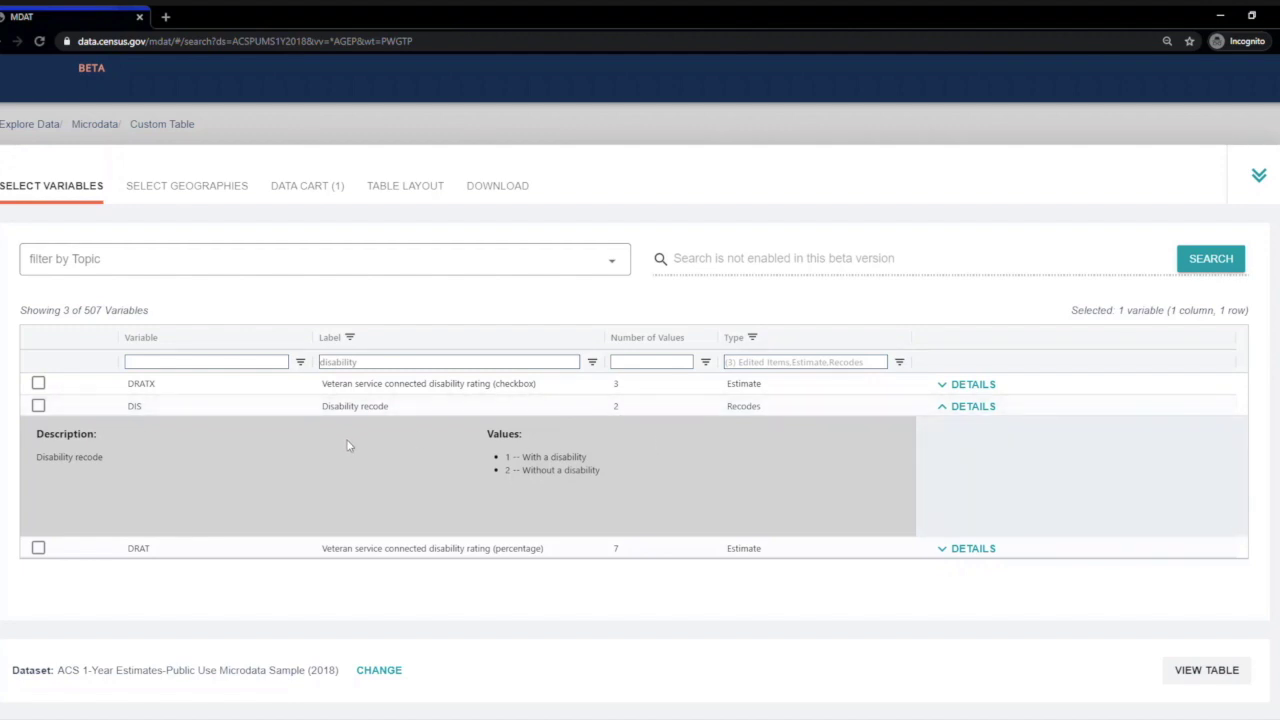
left_click(38, 405)
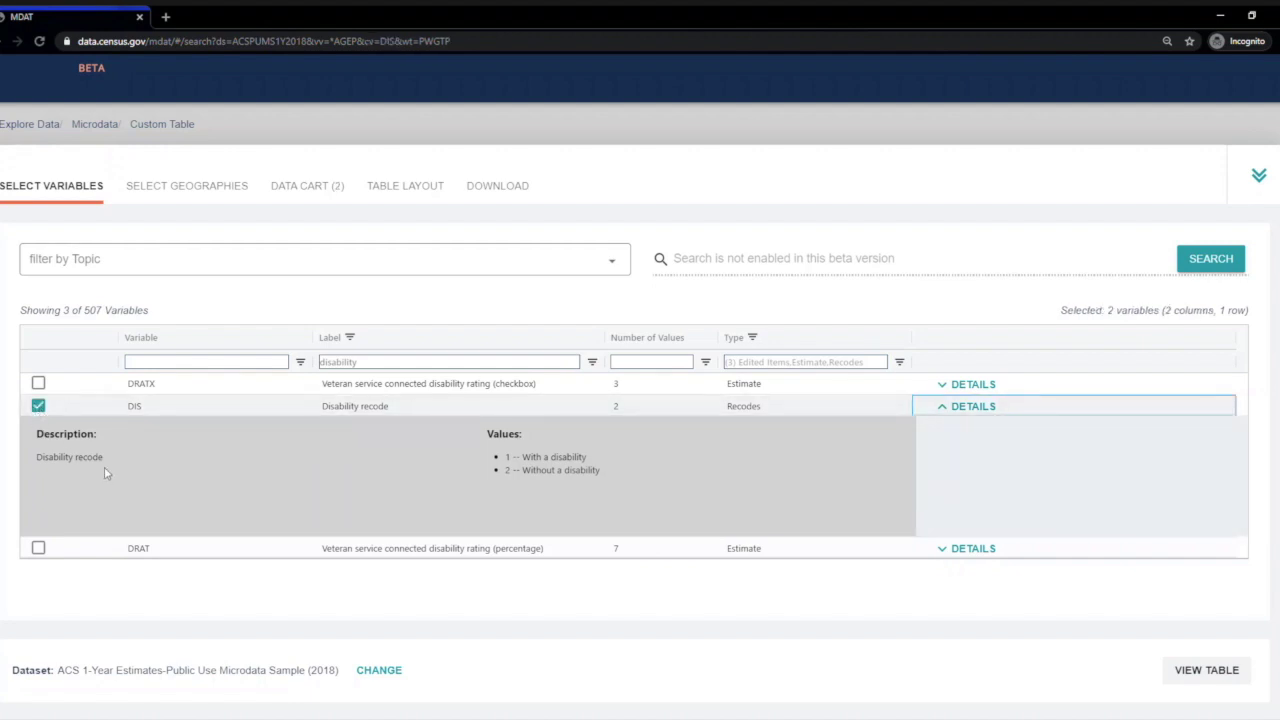
left_click(310, 186)
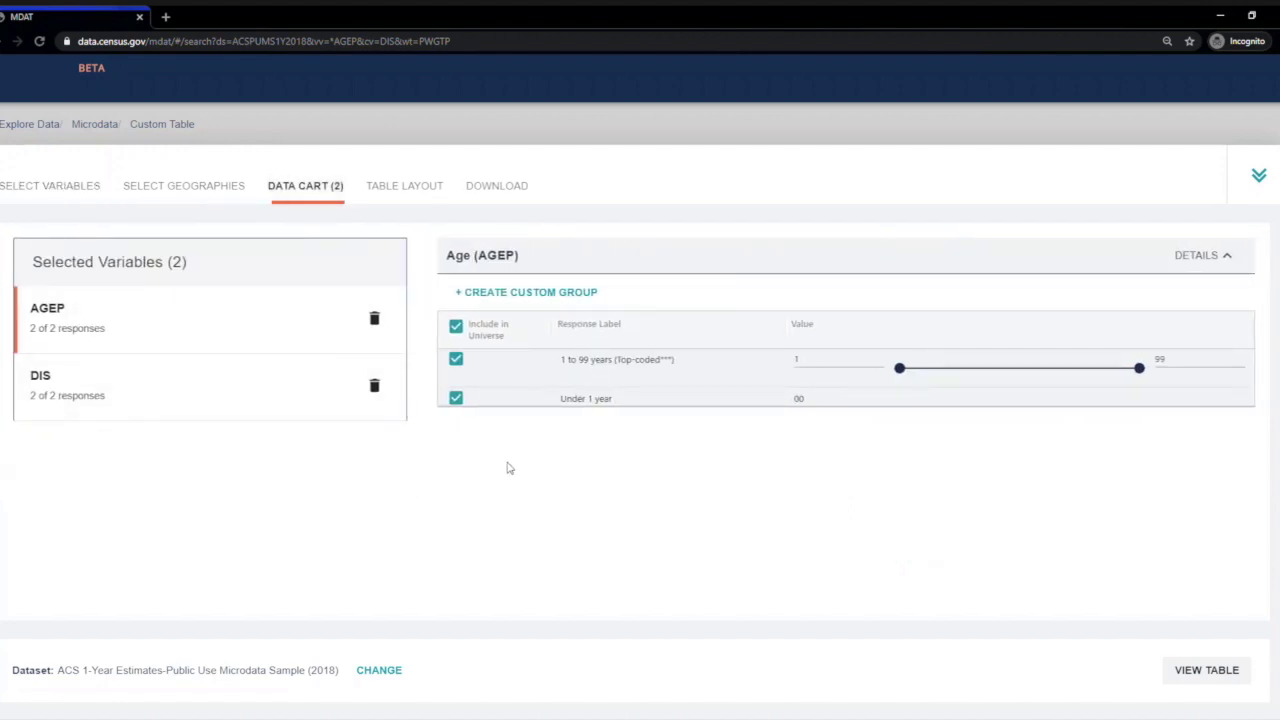
Select Oregon as the only state geography.
left_click(187, 190)
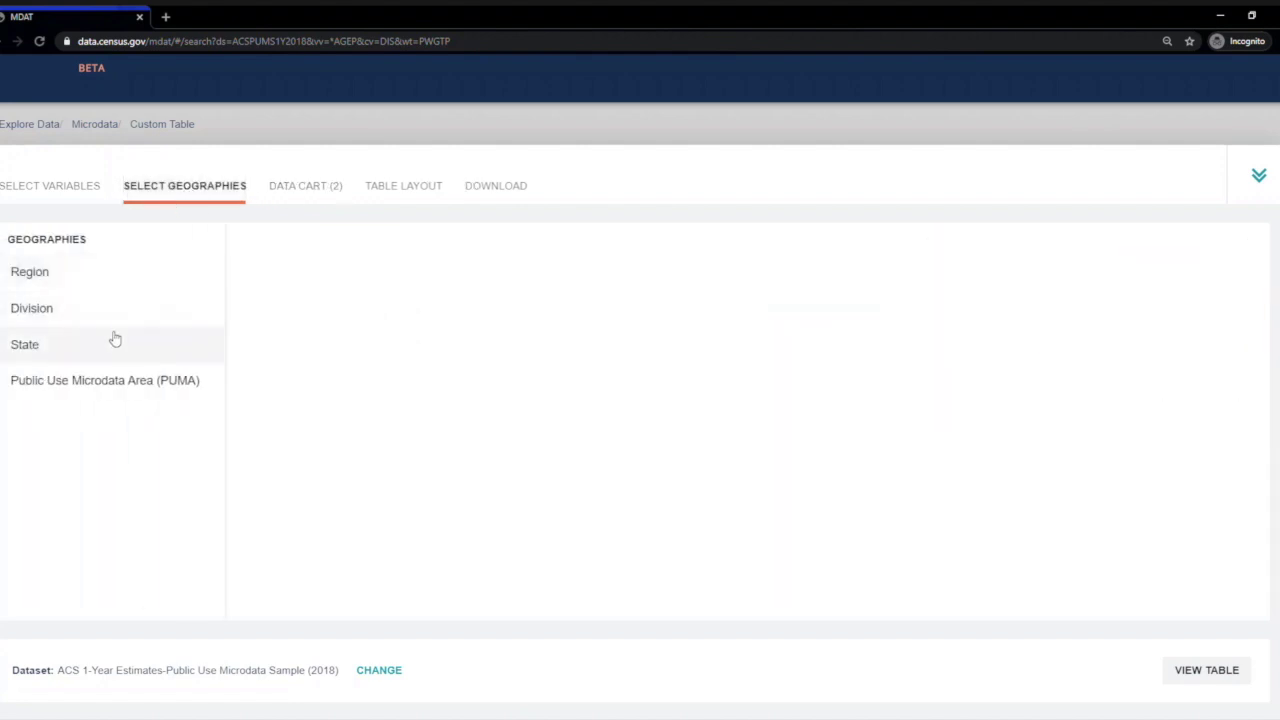
left_click(84, 350)
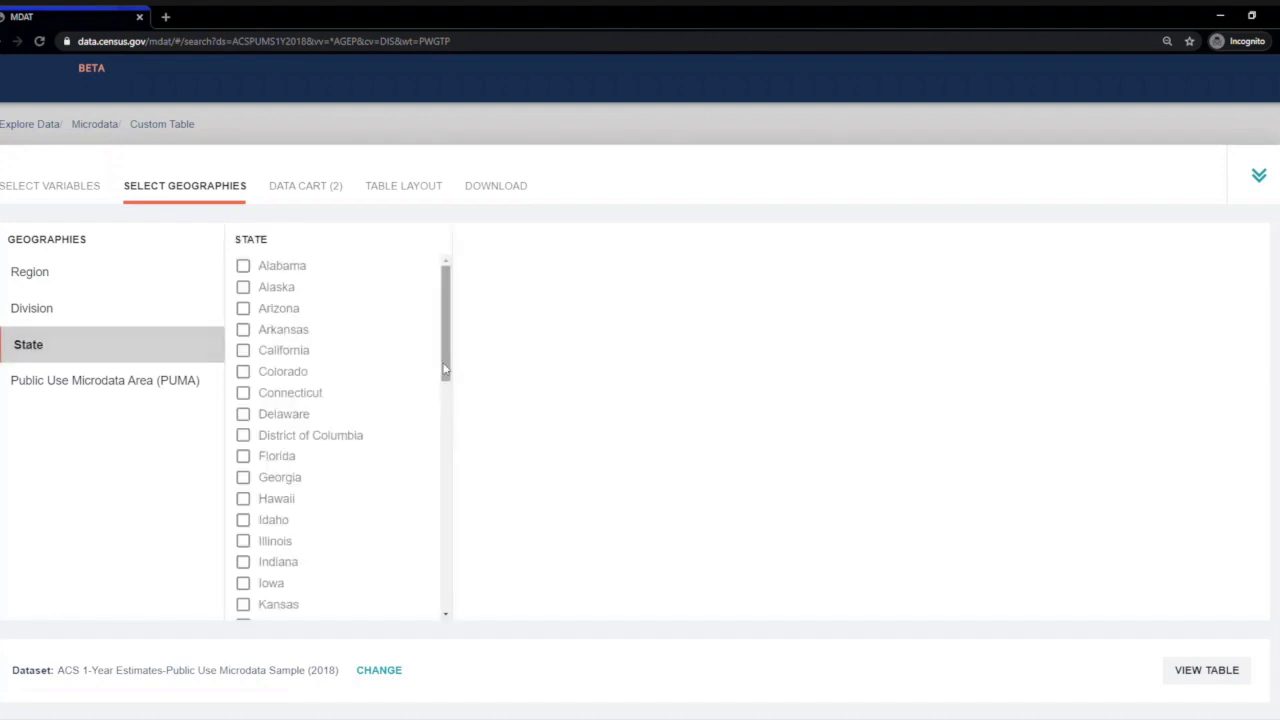
scroll(354, 383, "down", 7)
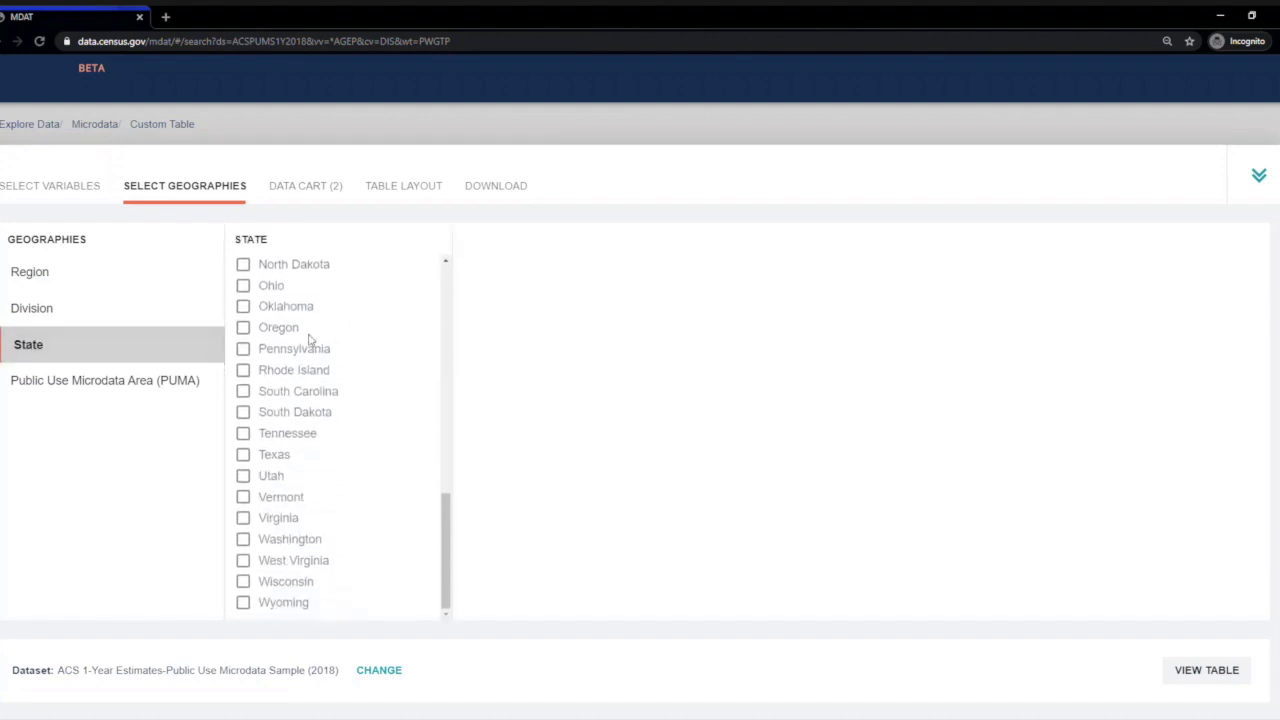
left_click(298, 331)
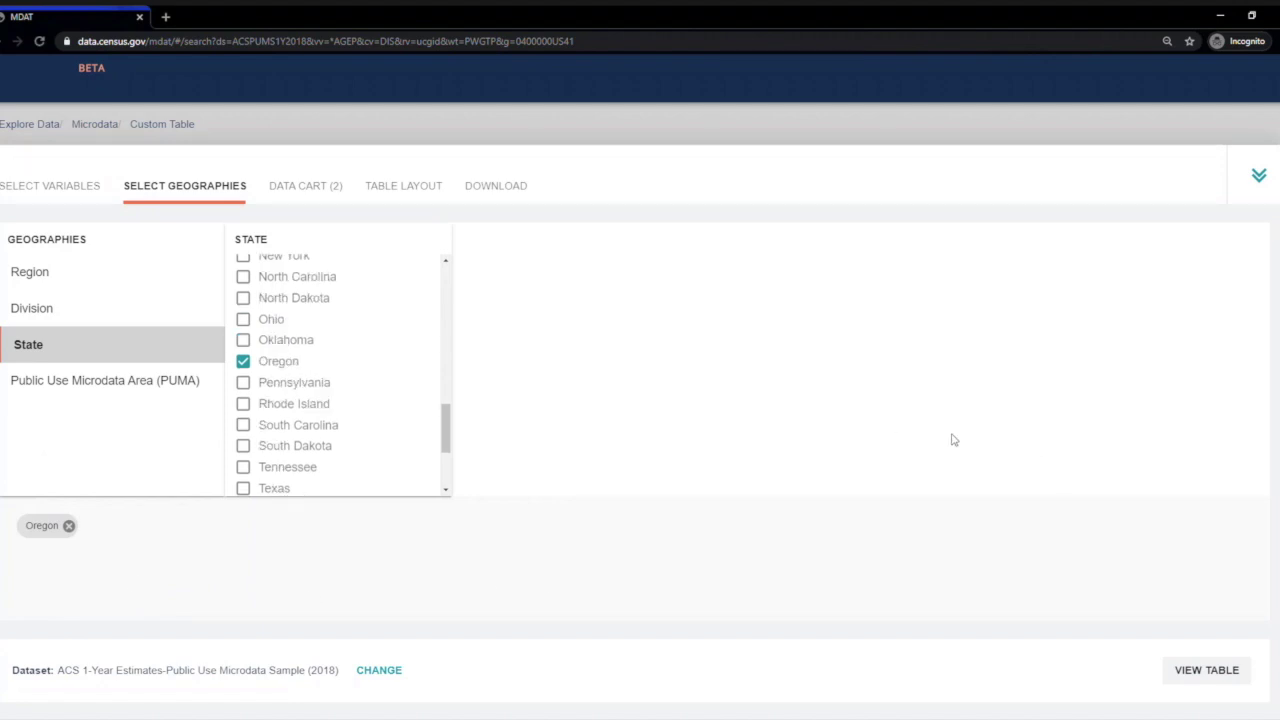
Create an AGEP recode group labelled 'Age 18-45' spanning ages 18 to 45 and save it.
left_click(300, 190)
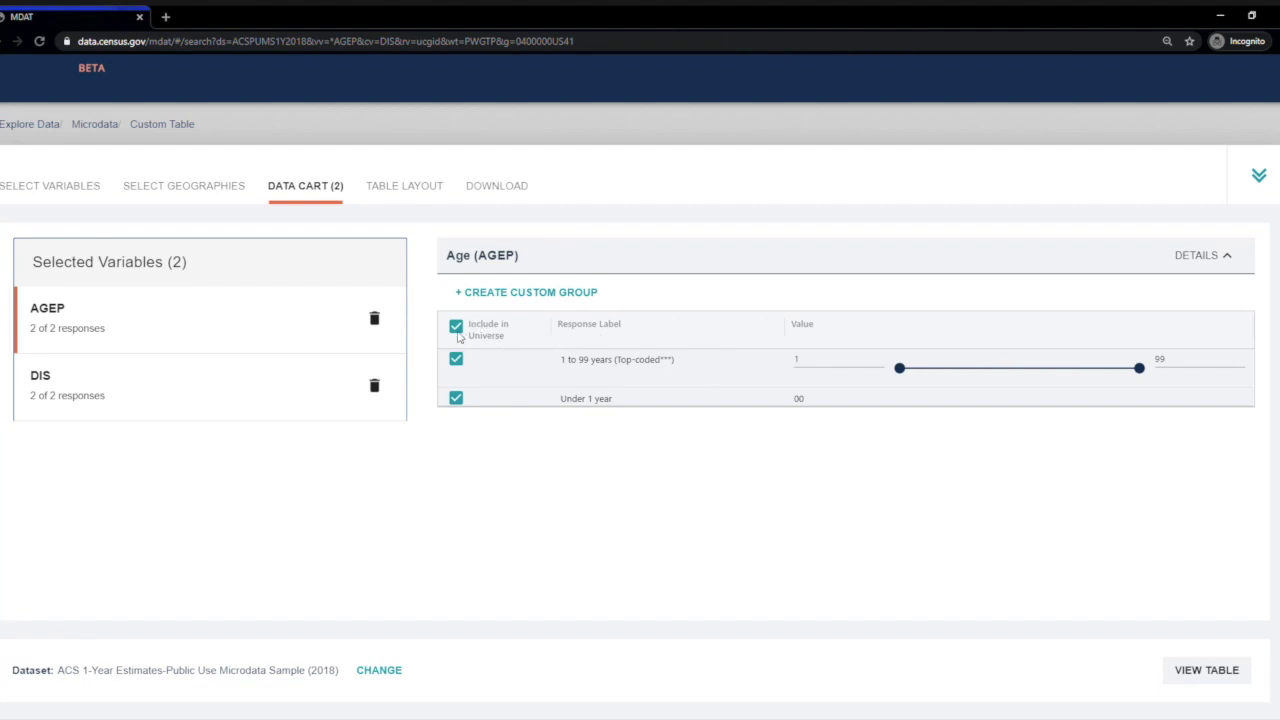
left_click(563, 294)
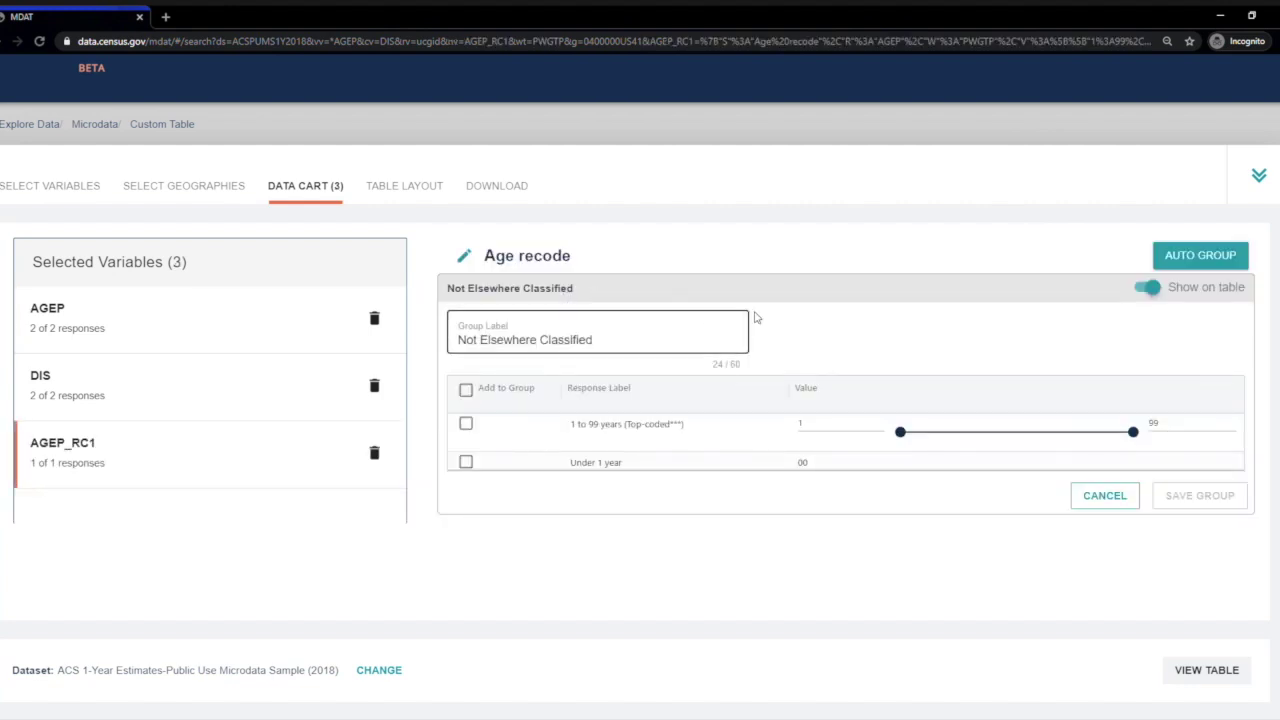
left_click_drag(598, 340, 354, 329)
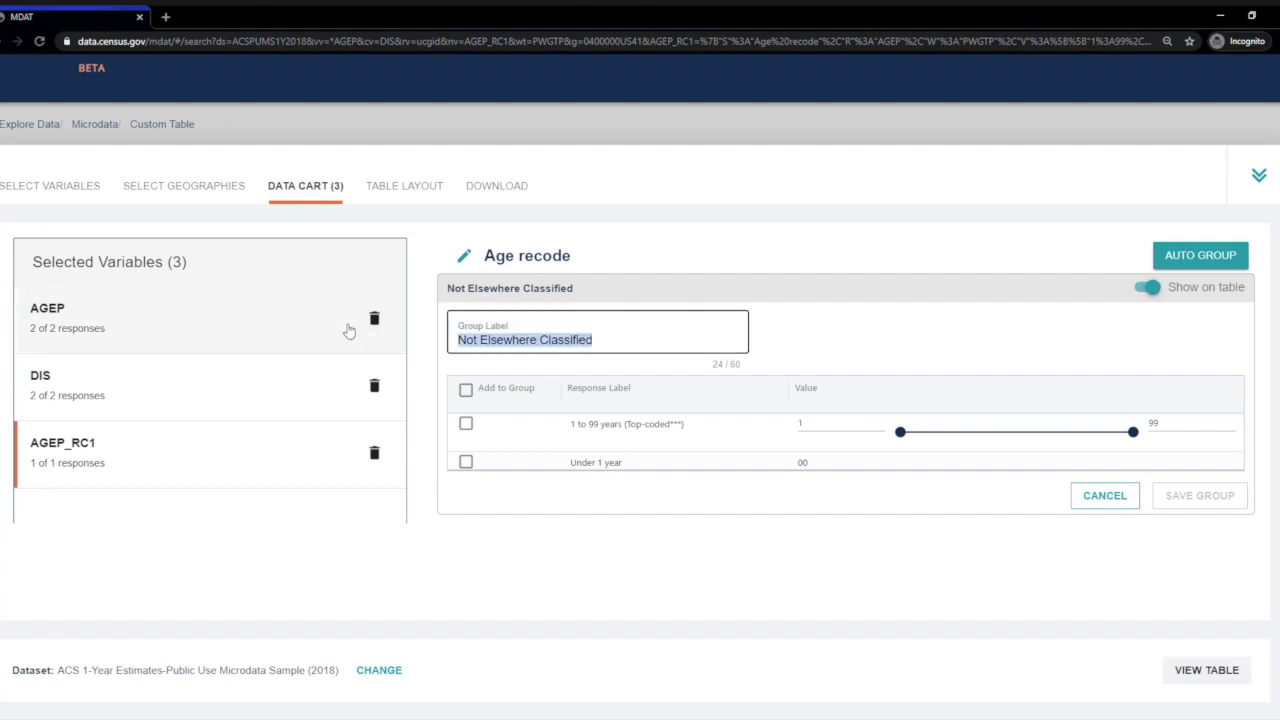
type("Age 18-45")
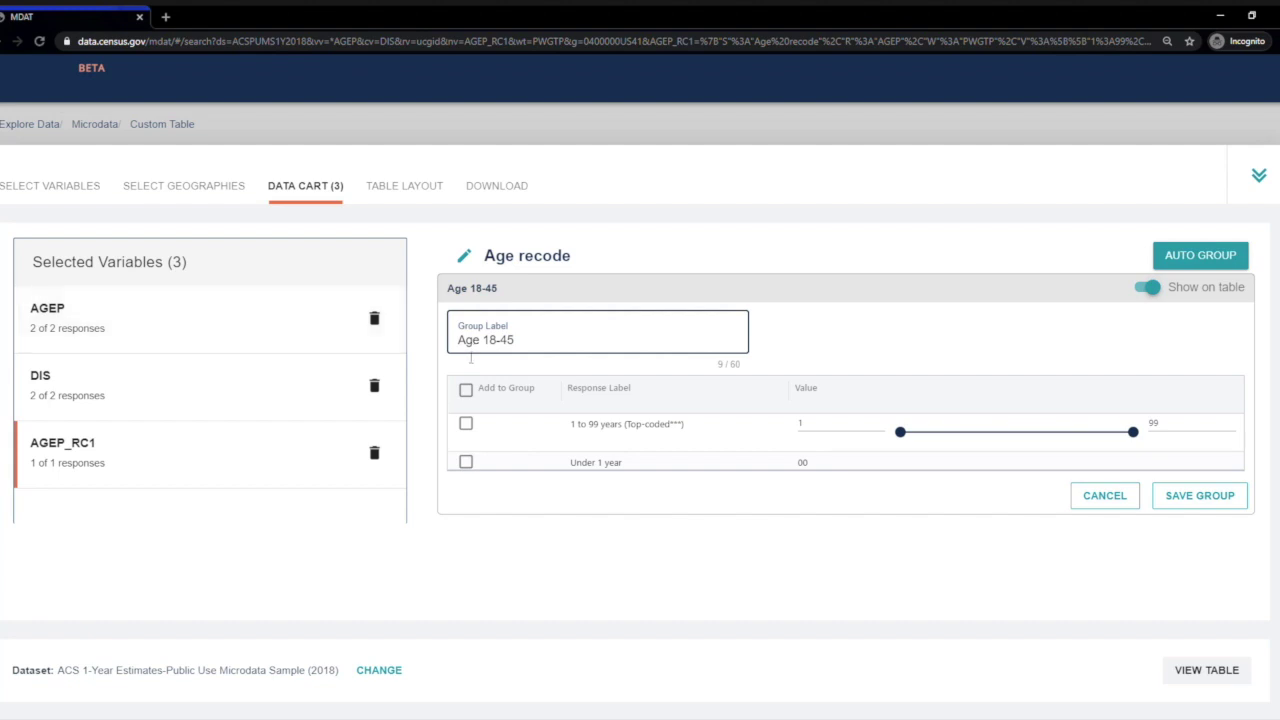
left_click(466, 424)
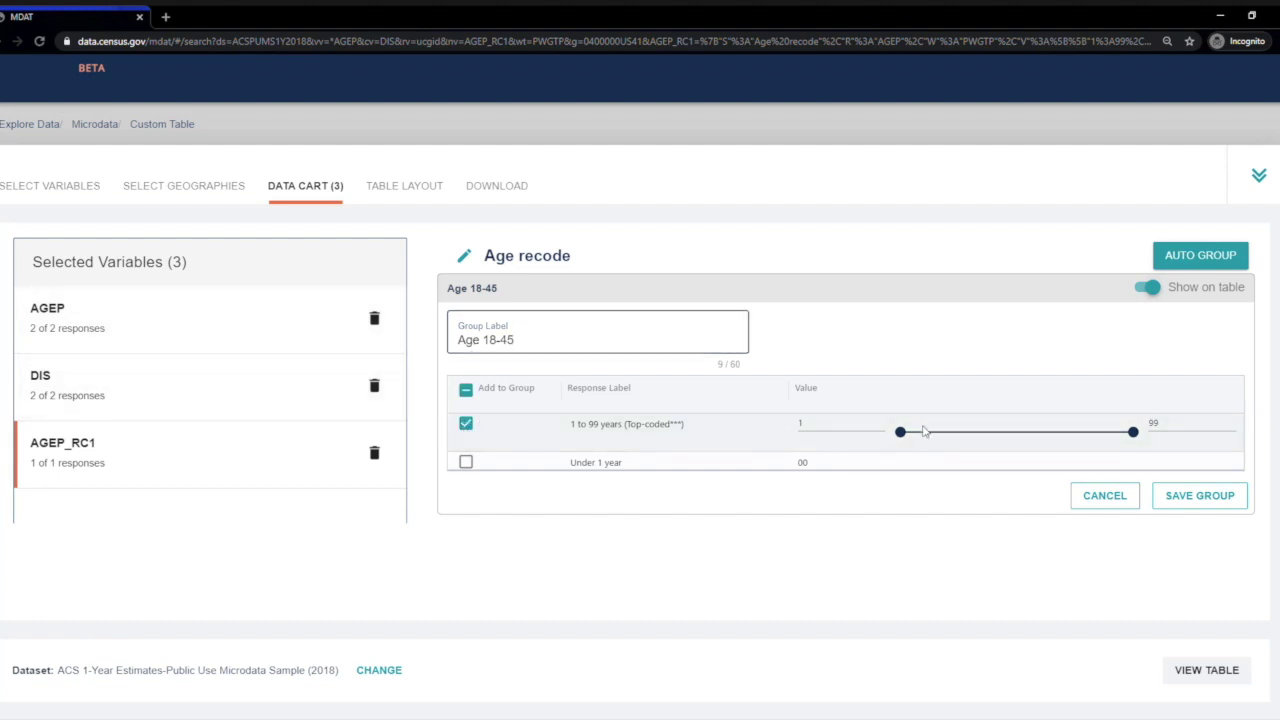
type("8")
double_click(1179, 426)
type("45")
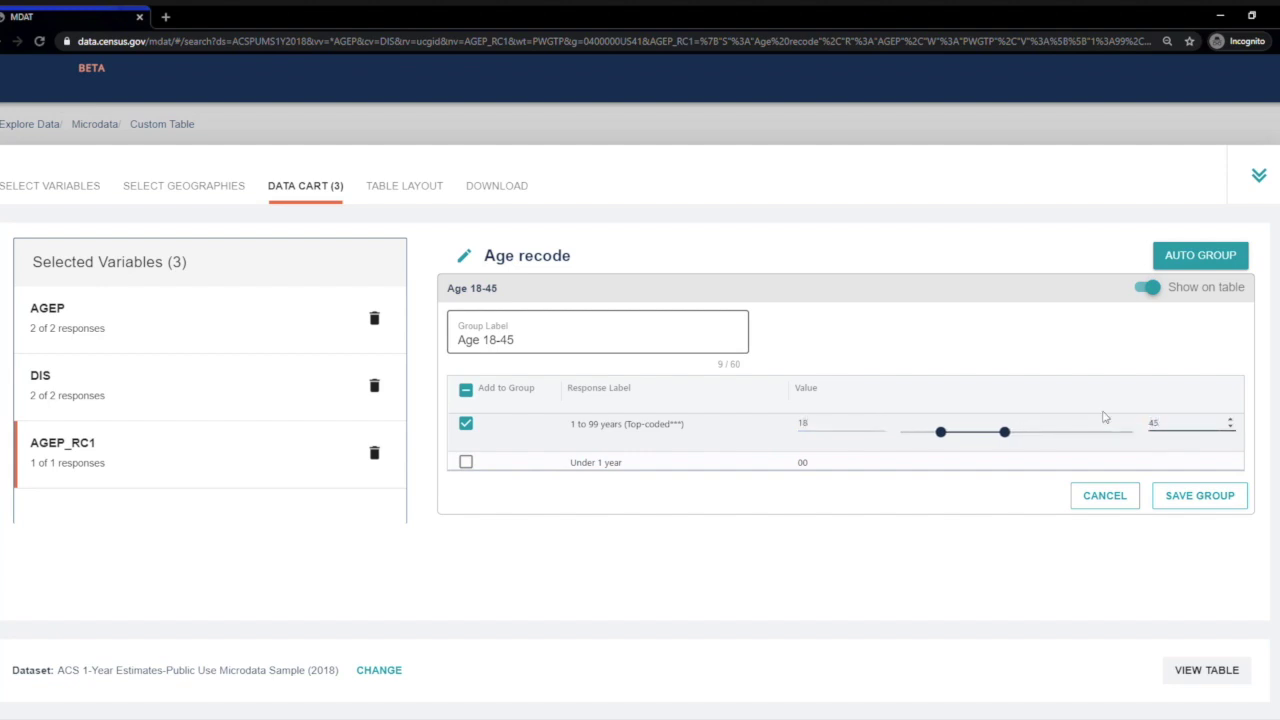
left_click(1205, 498)
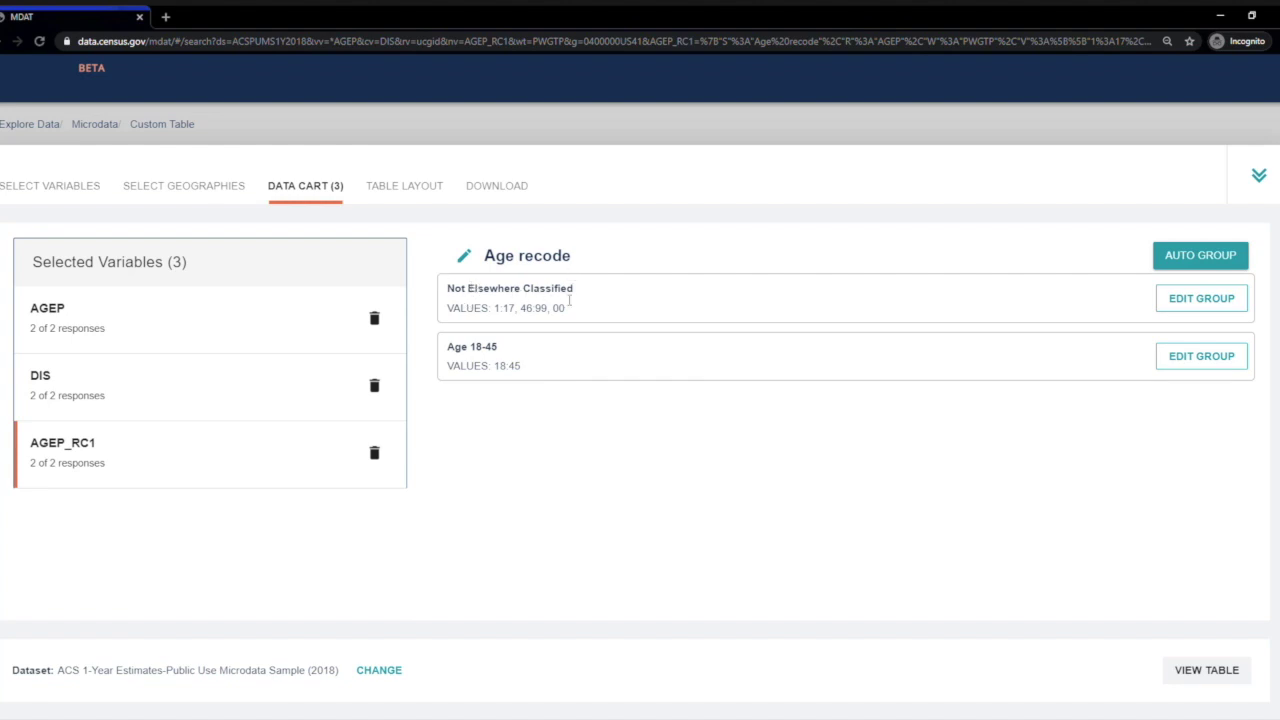
left_click(1186, 300)
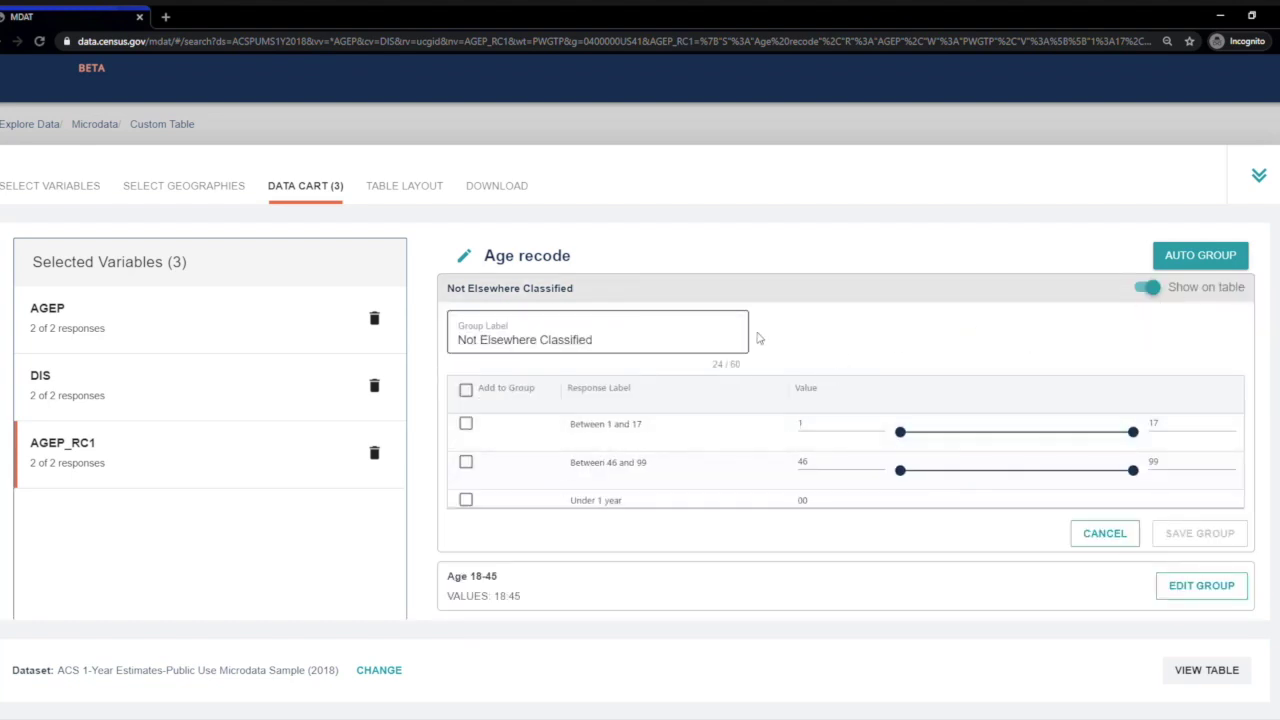
Rename the unclassified group 'Under Age 18', include ages 1–17 and under 1, and save.
left_click_drag(745, 341, 180, 294)
type("Un")
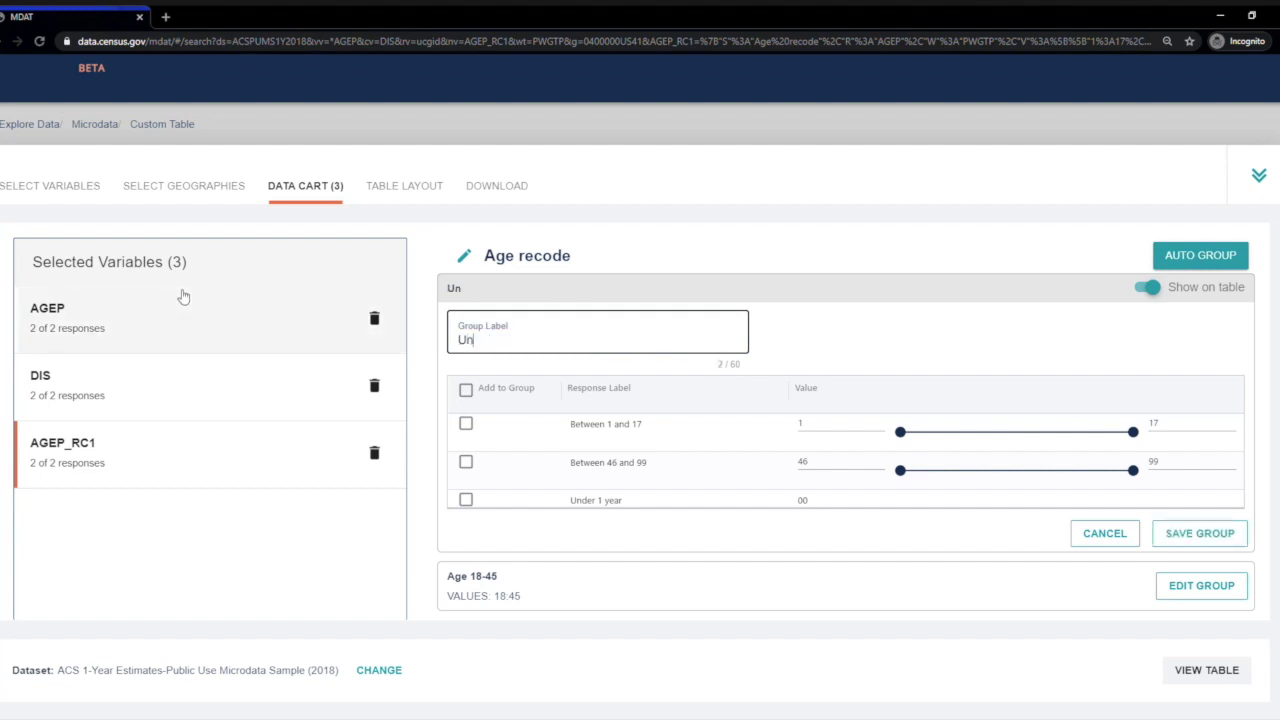
type("der Age 18")
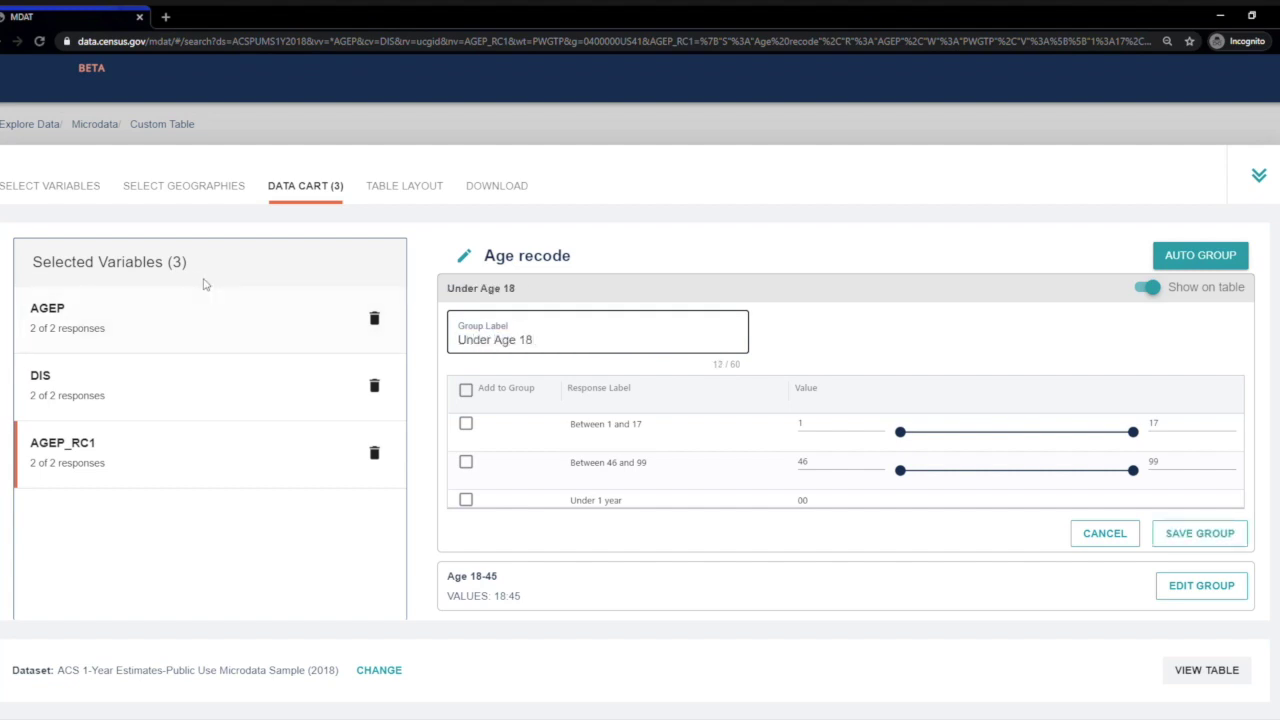
left_click(466, 424)
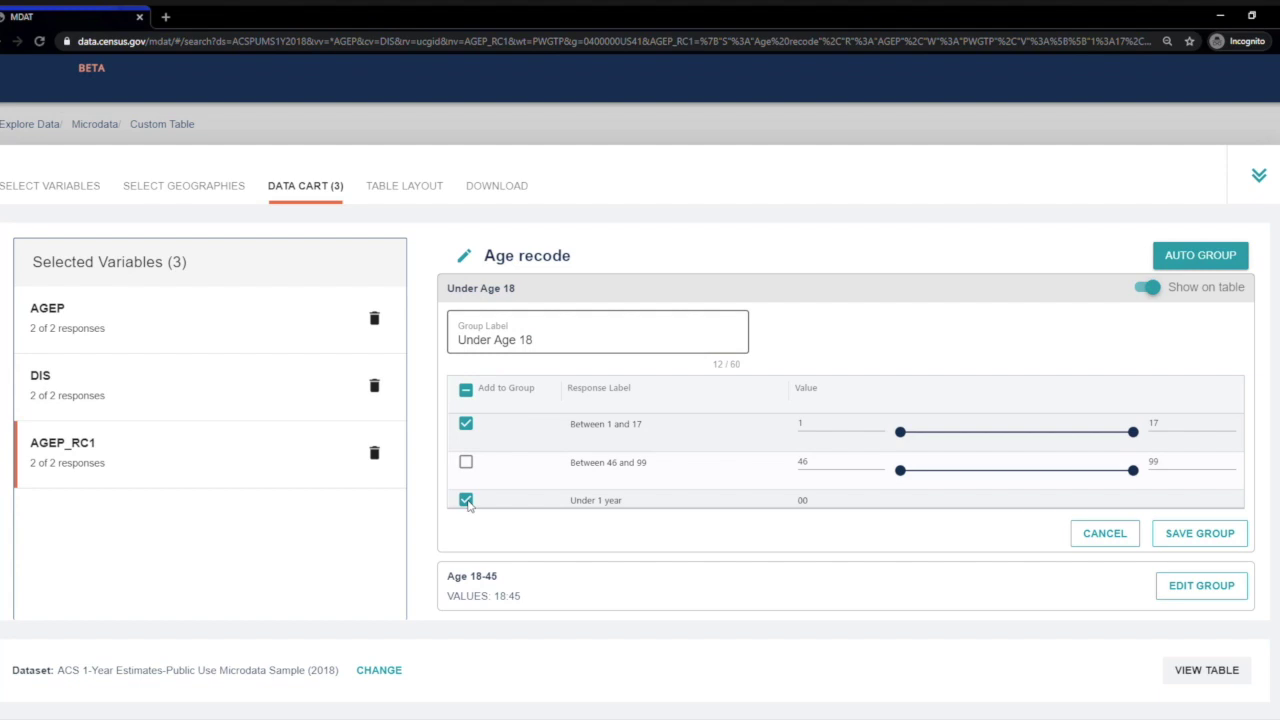
left_click(1215, 534)
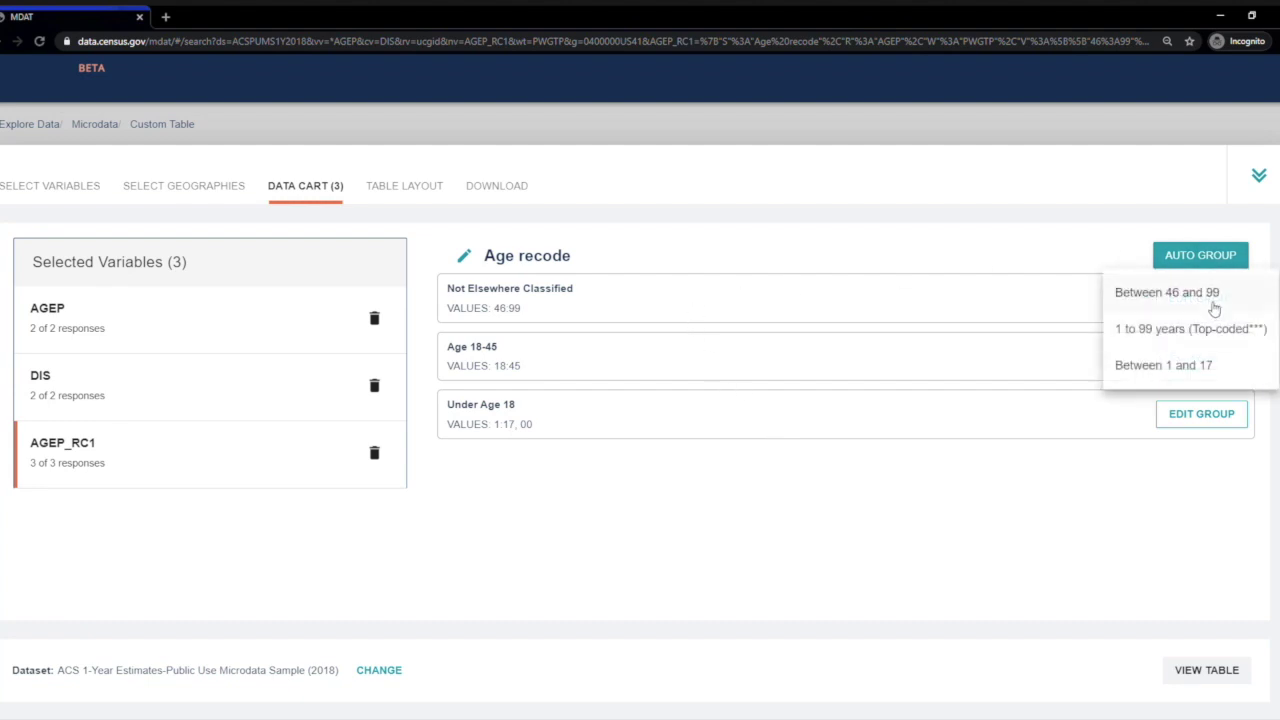
Rename the remaining unclassified group 'Over Age 45' with ages 46–99 and save it.
left_click(1182, 304)
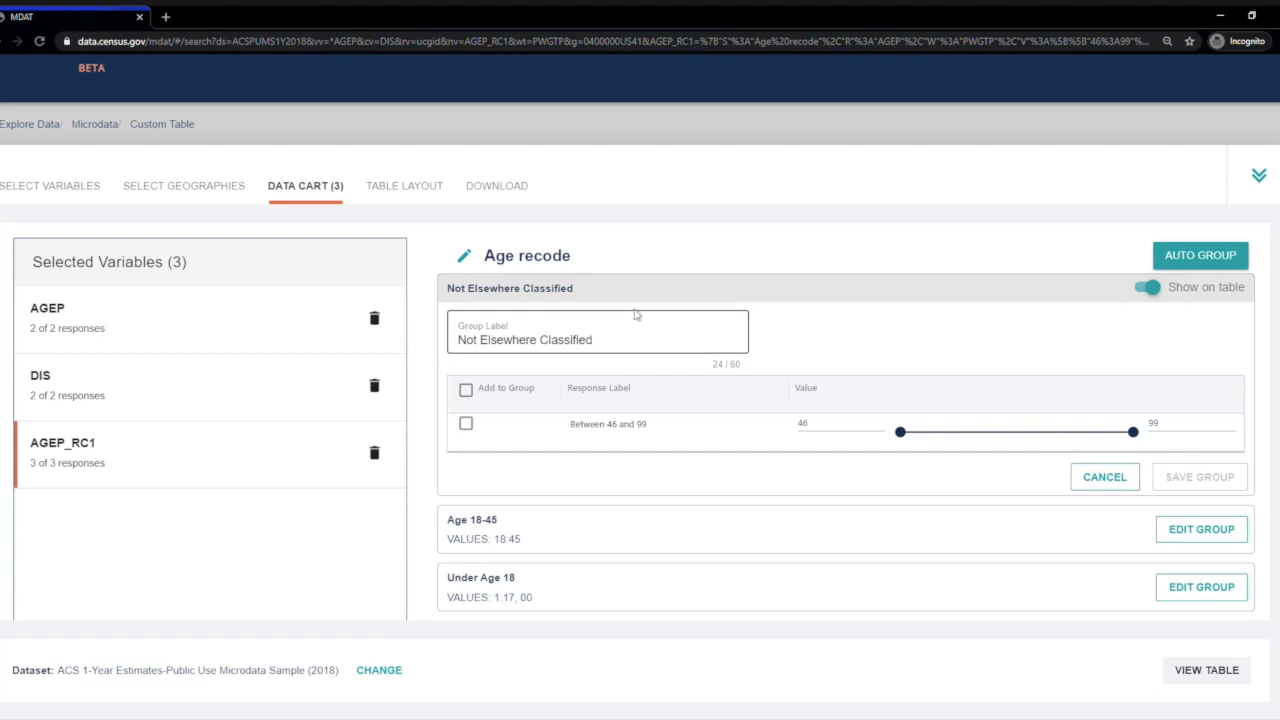
left_click(688, 347)
key("ctrl+a")
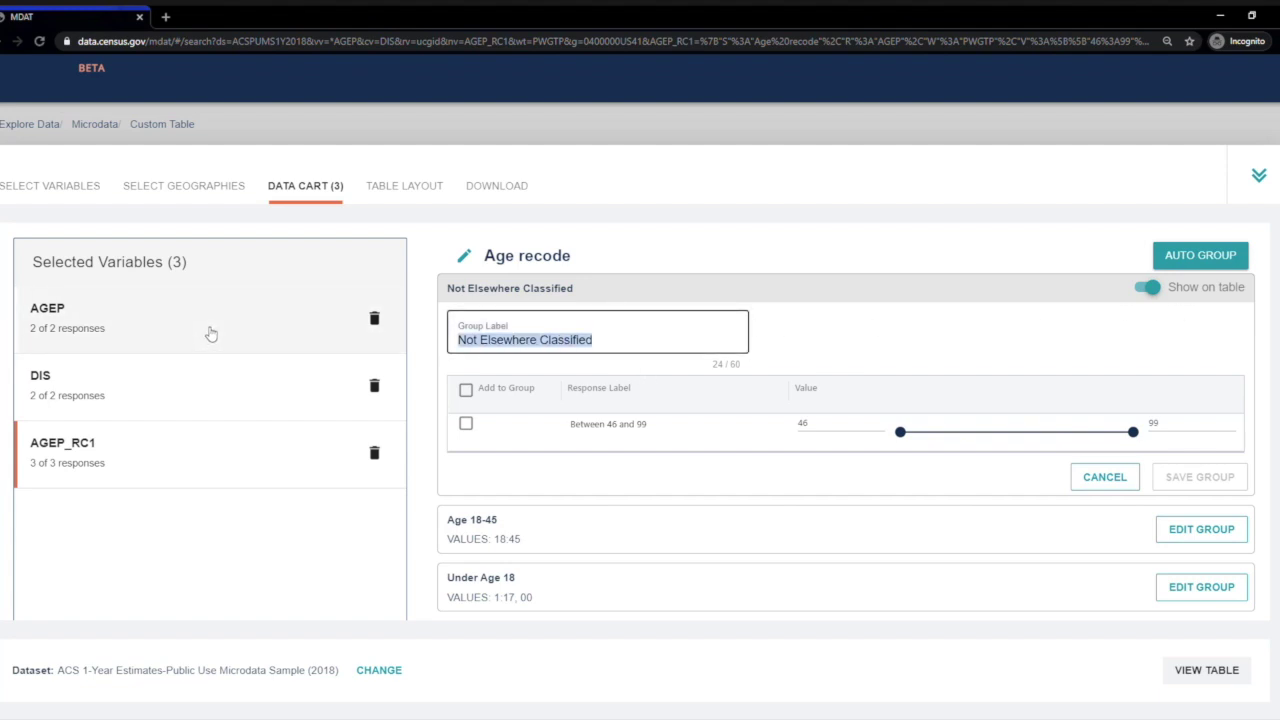
type("Over Age 4")
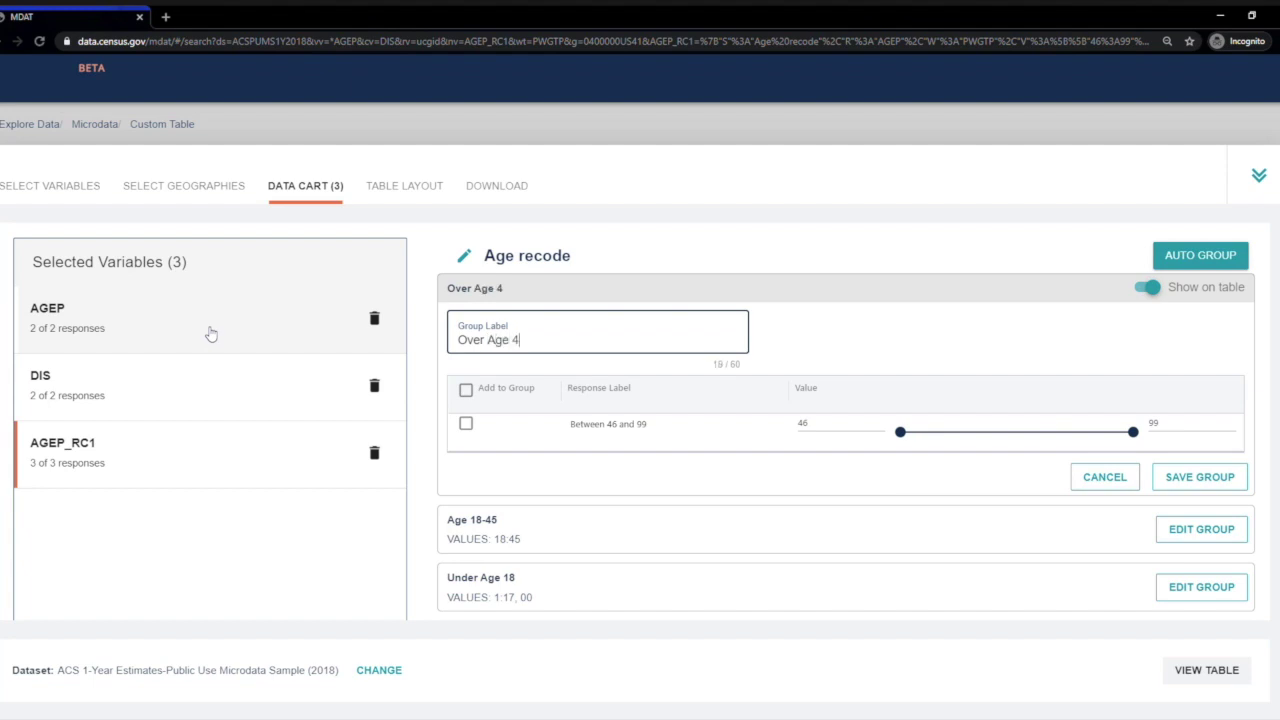
type("5")
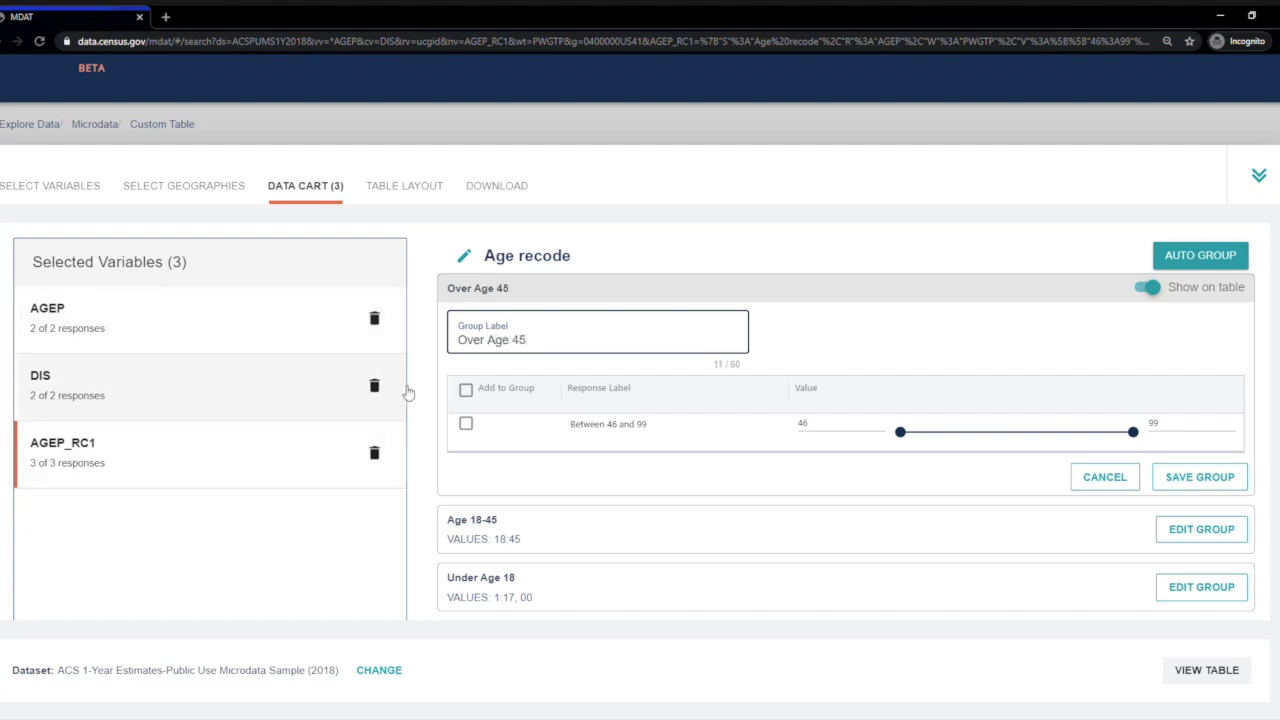
left_click(465, 423)
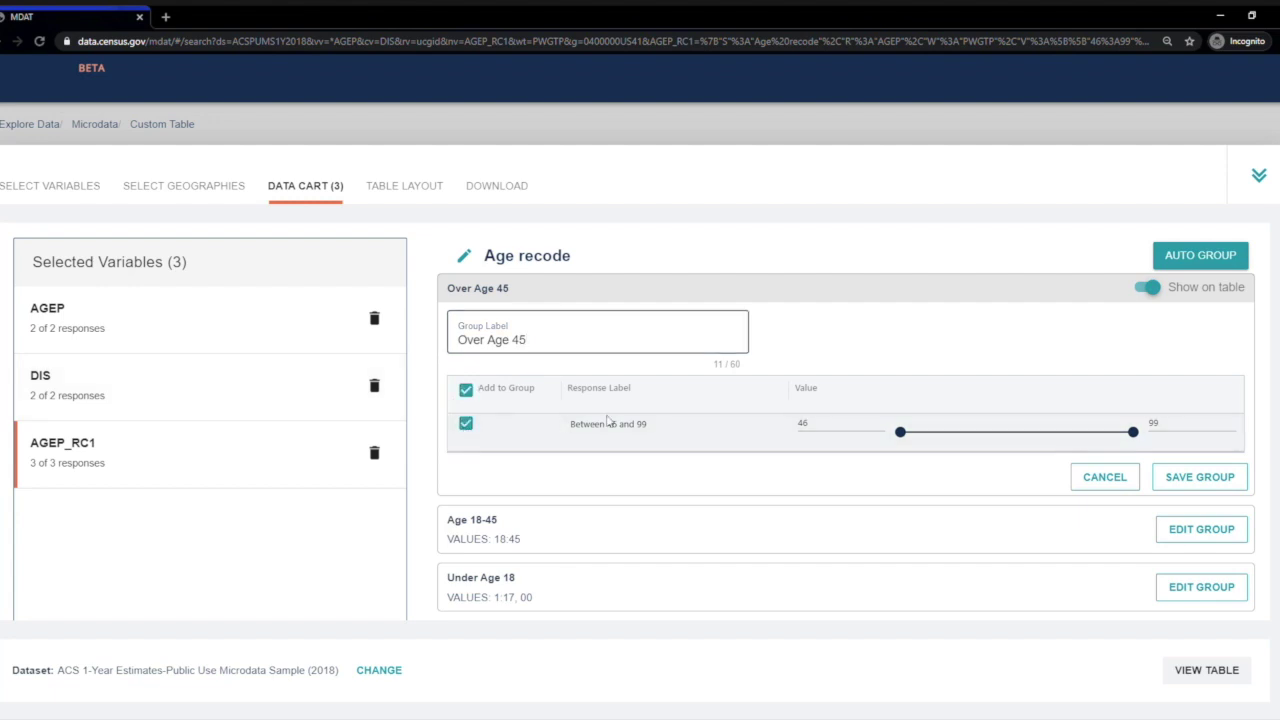
left_click(1220, 481)
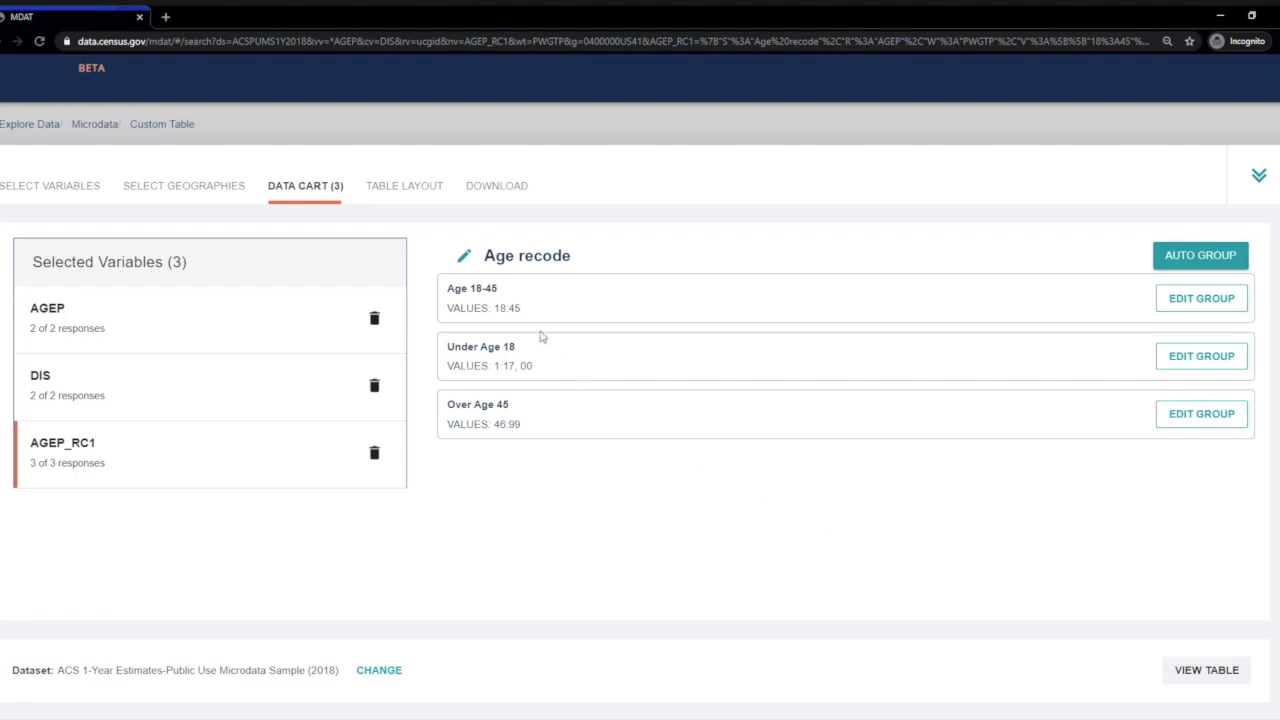
Place AGEP_RC1 in the table rows and set the table cells to show Count.
left_click(388, 192)
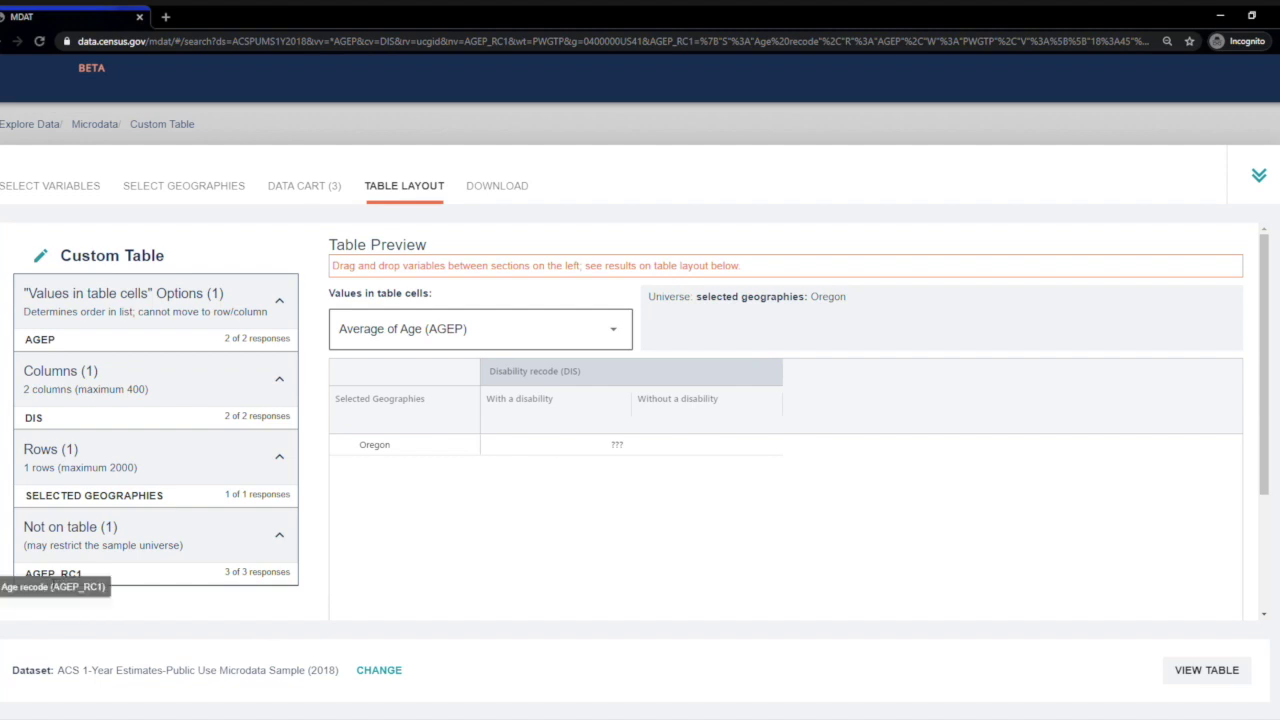
left_click_drag(57, 567, 55, 514)
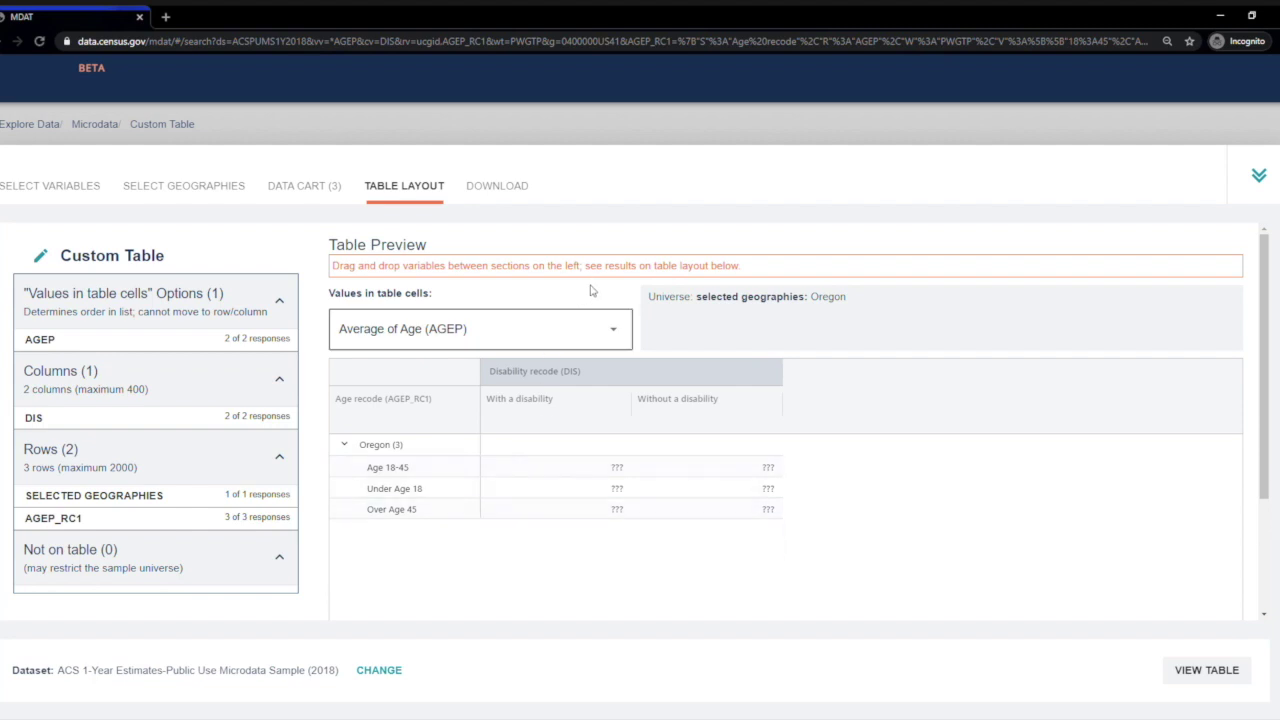
left_click(537, 334)
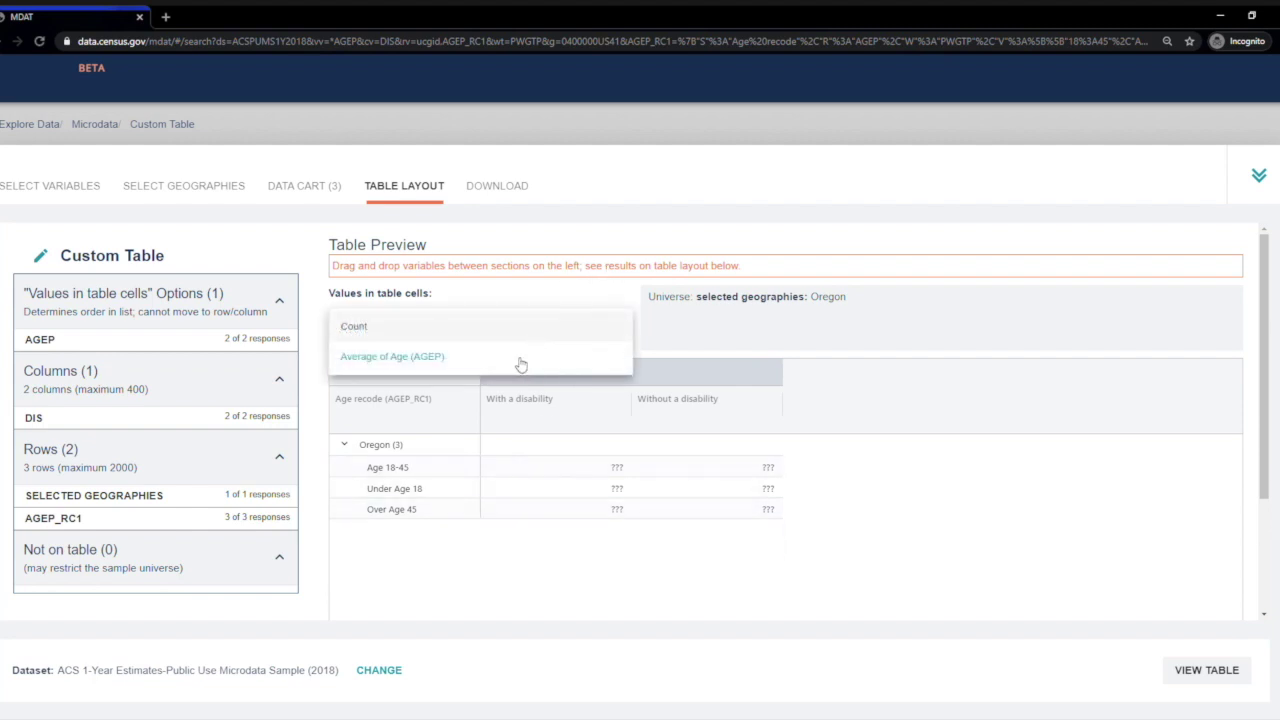
left_click(449, 335)
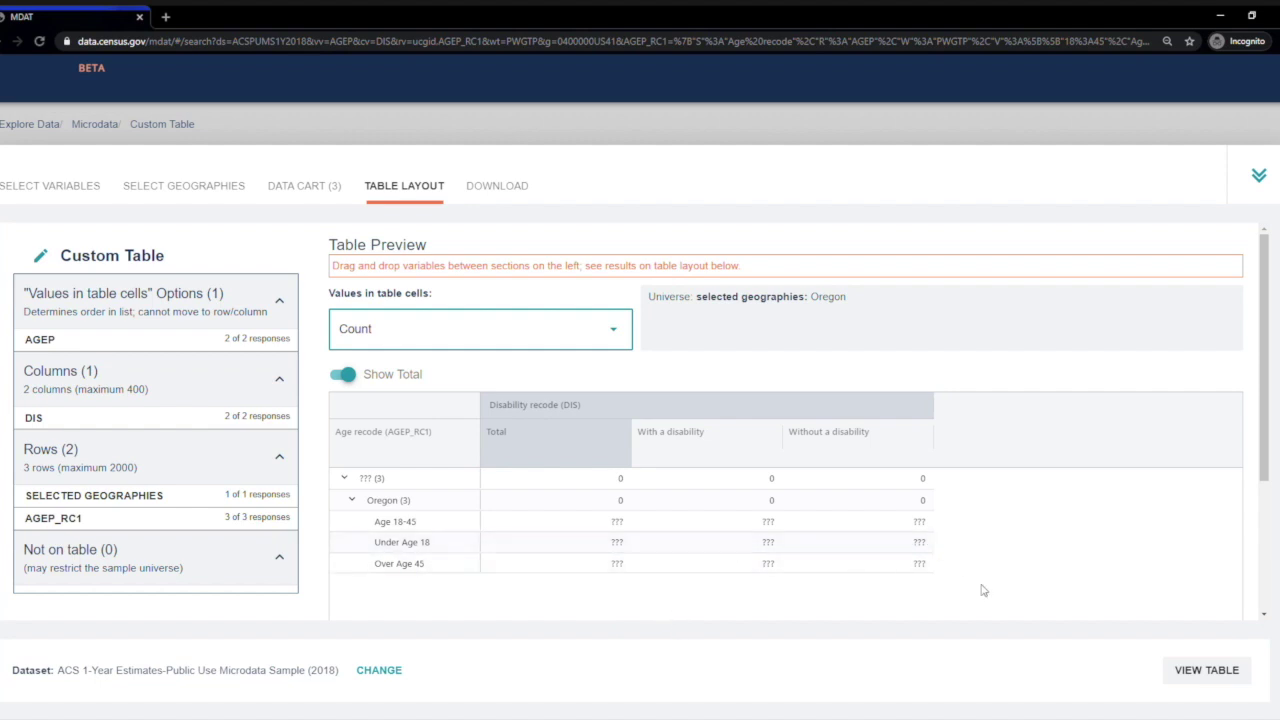
Generate the Oregon table of person counts by age group and disability status, and review it.
left_click(1245, 689)
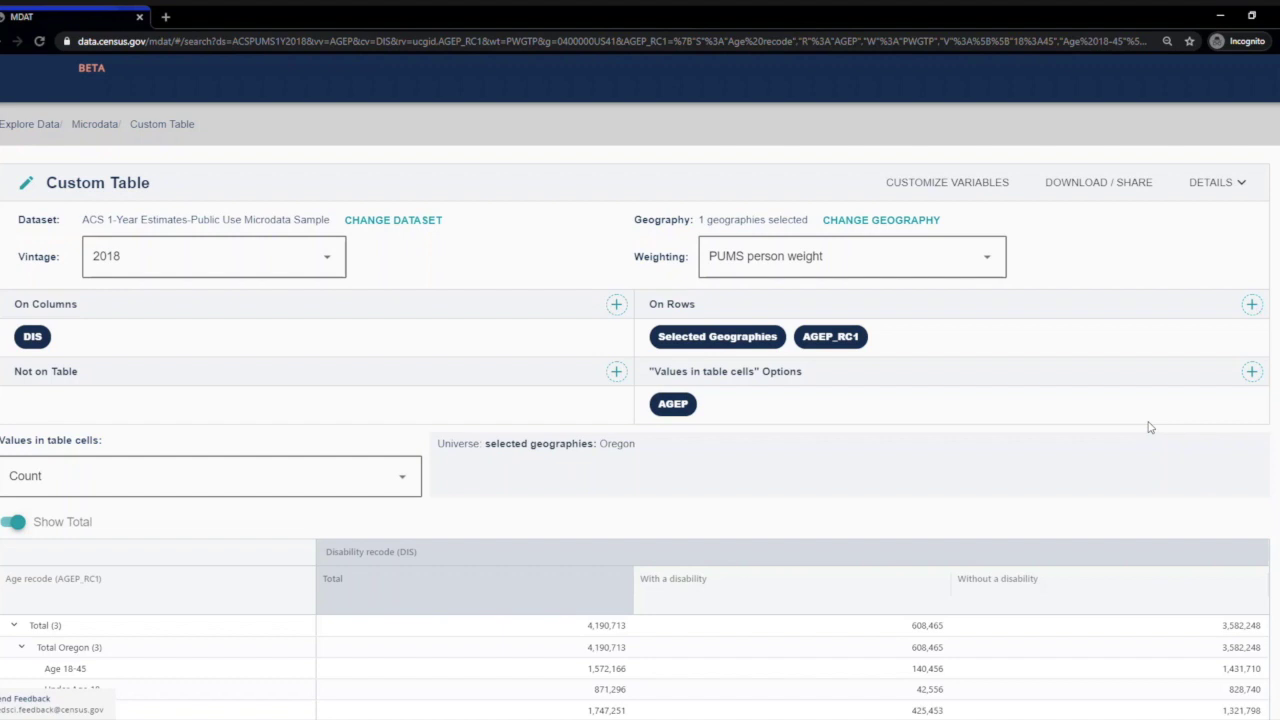
scroll(1135, 418, "down", 2)
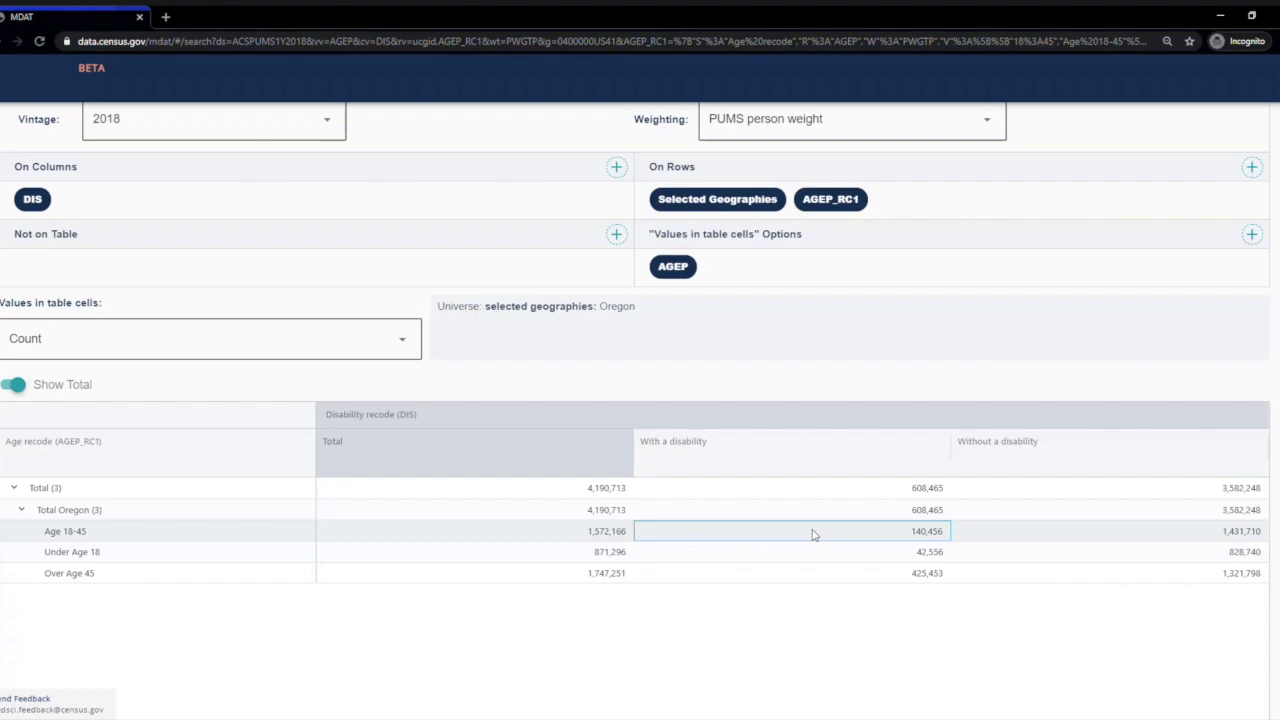
scroll(830, 538, "up", 3)
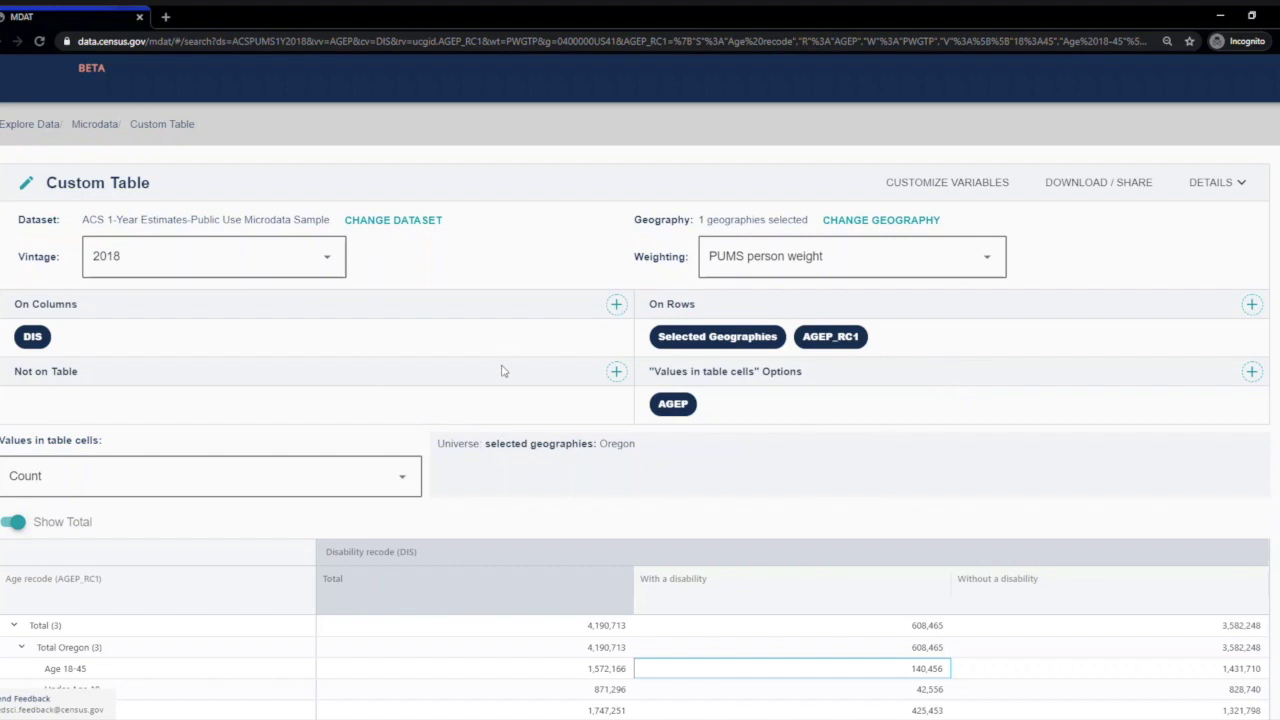
Keep the data vintage at 2018 and bring up the table's download options.
left_click(329, 261)
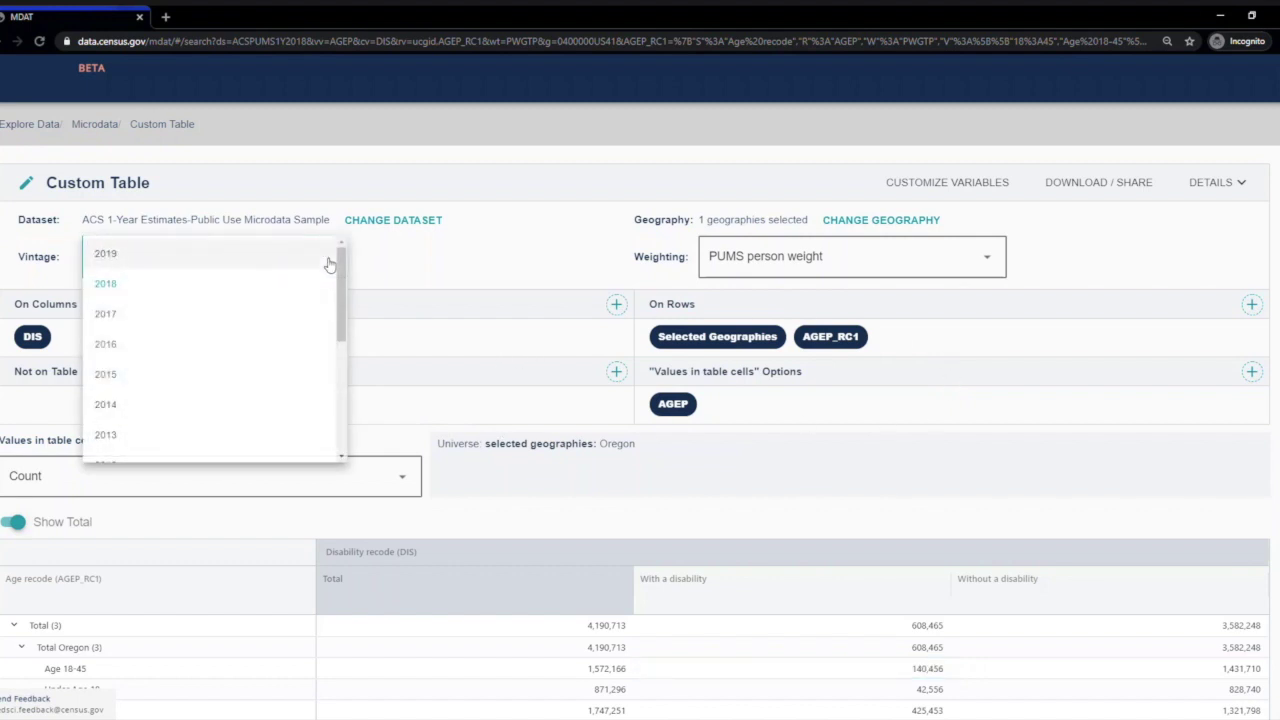
left_click(490, 263)
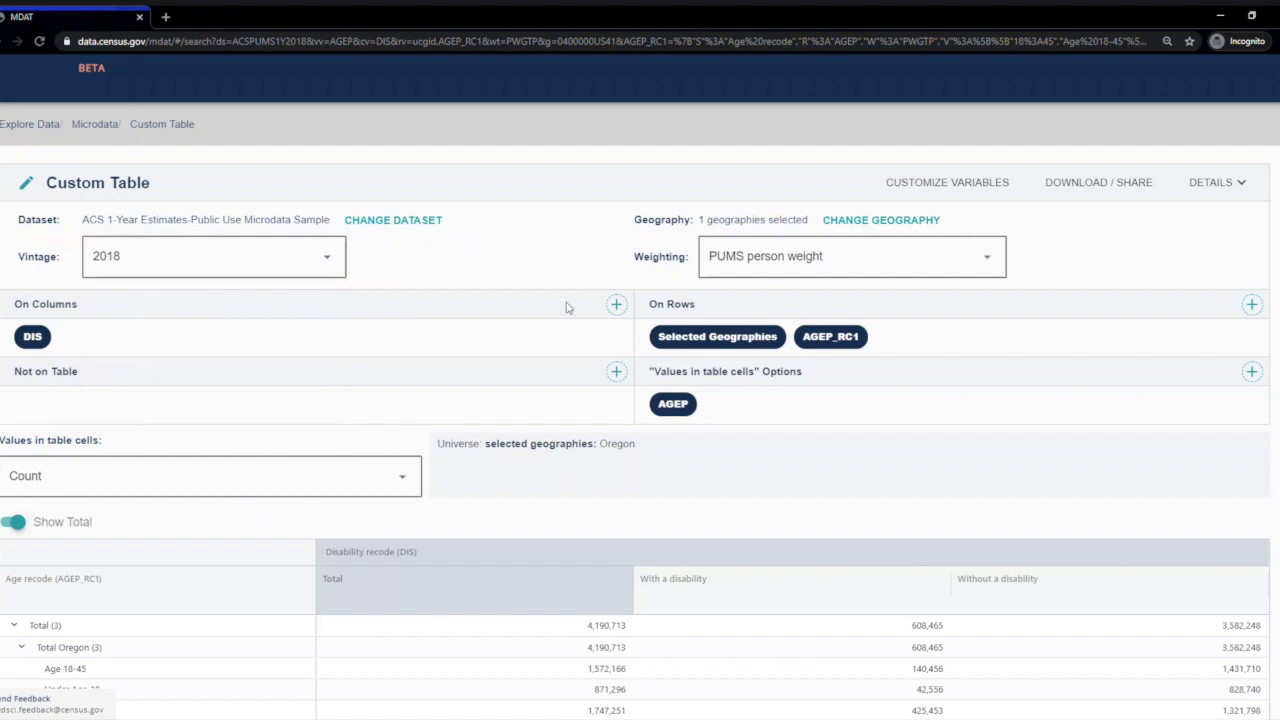
left_click(1113, 188)
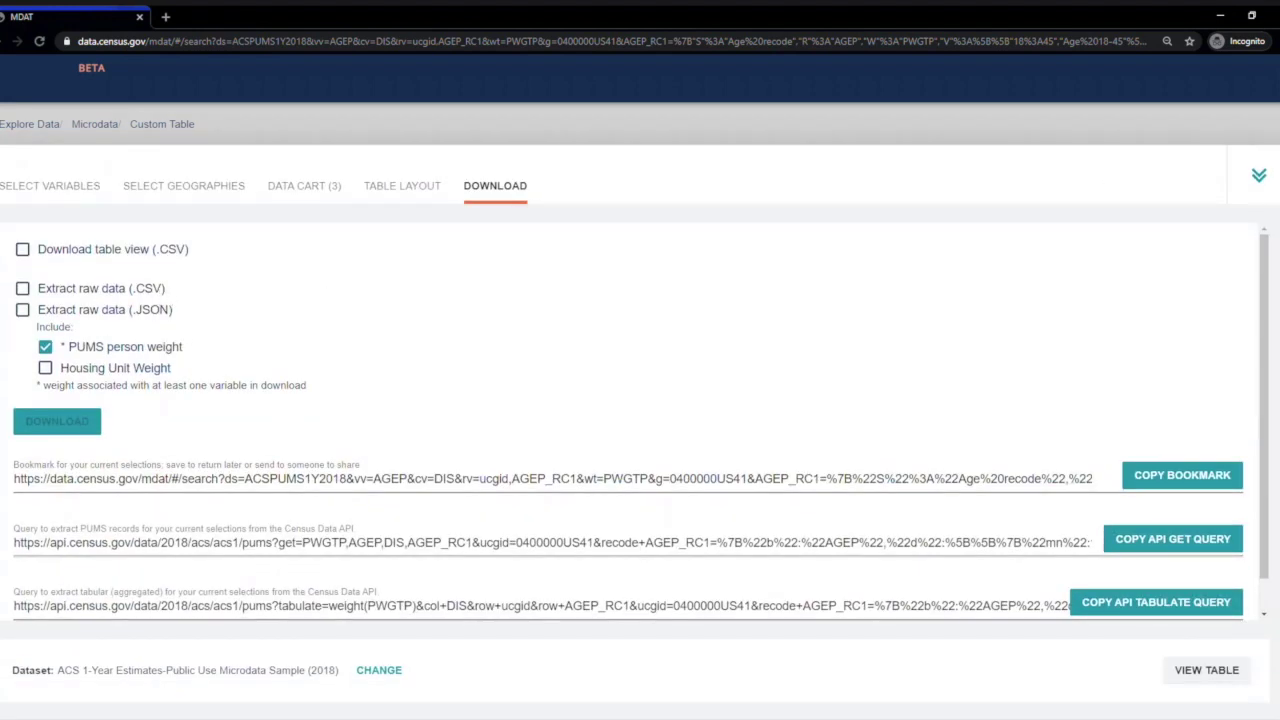
Download the table view as a CSV file, export.csv.
left_click(23, 249)
left_click(70, 424)
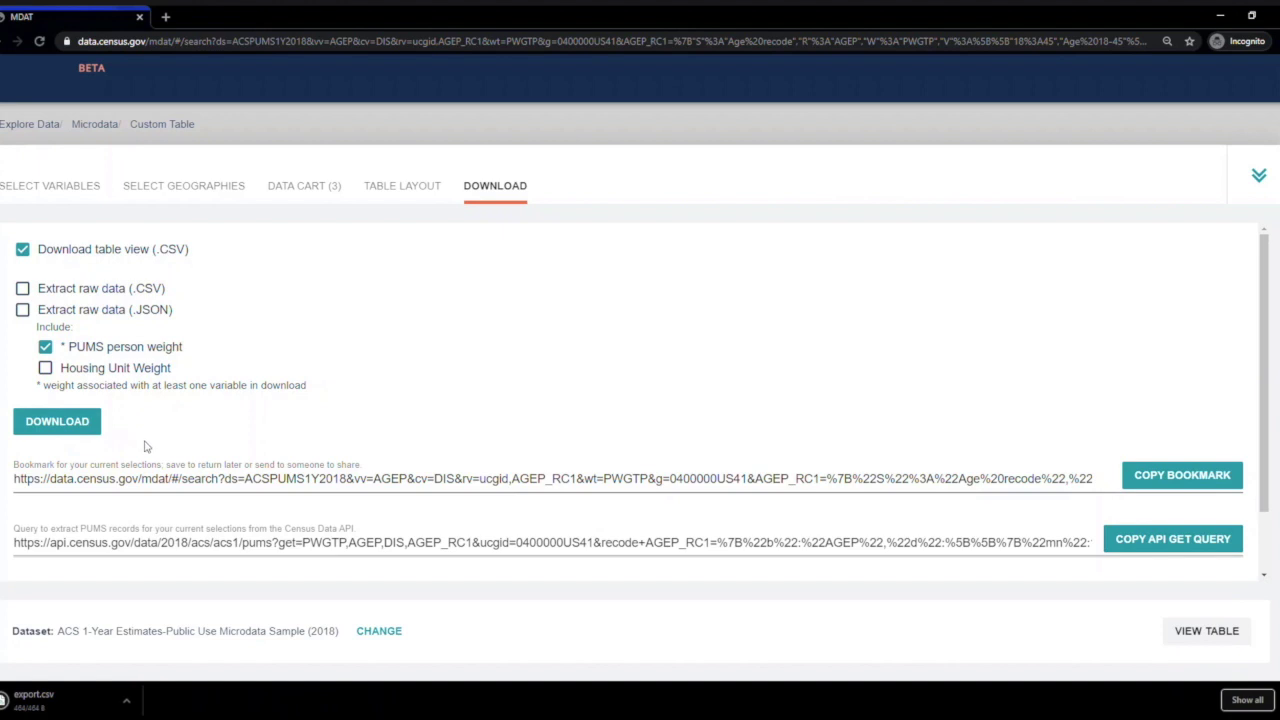